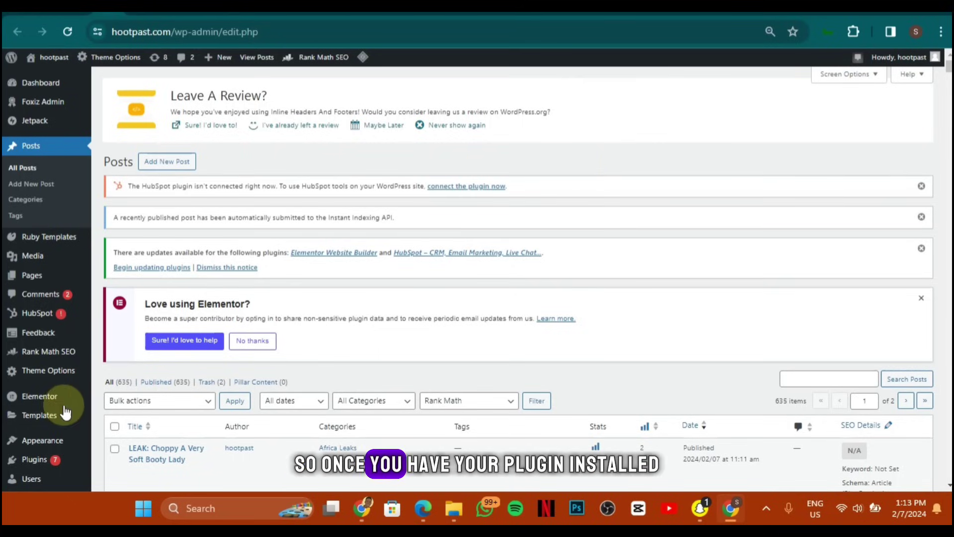
- View the Upload Plugin option, then confirm WordPress Automatic Plugin and Auto Spinner are among the installed plugins
{"action": "mouse_move", "coordinate": [40, 457]}
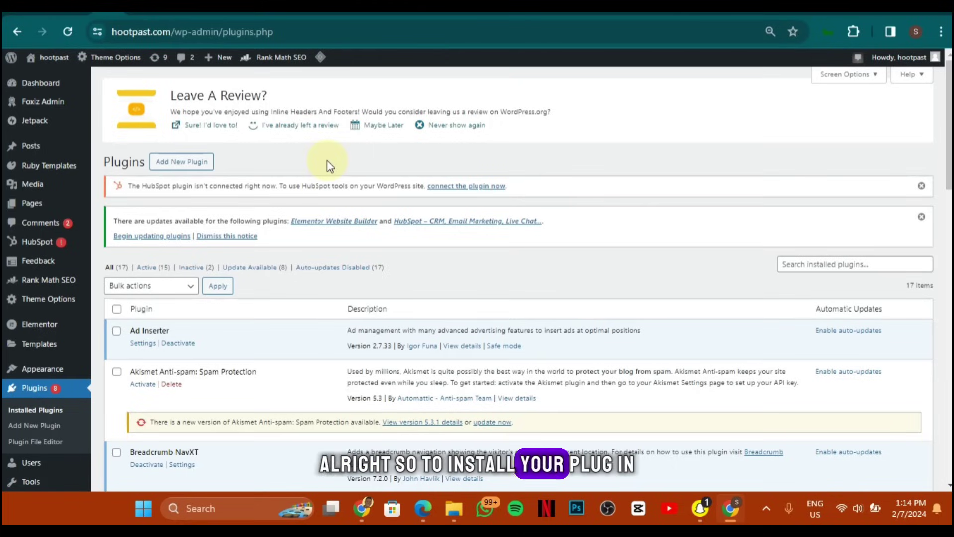
{"action": "left_click", "coordinate": [198, 162]}
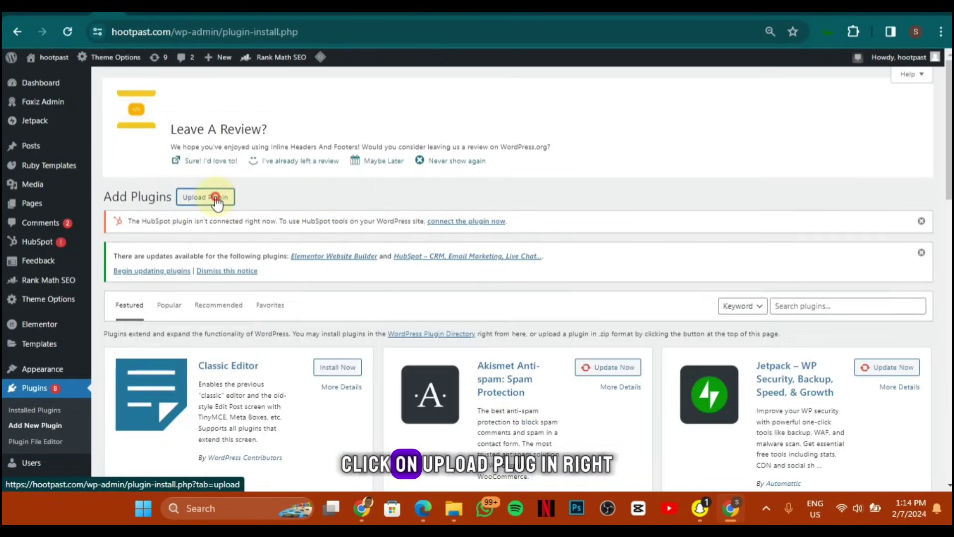
{"action": "left_click", "coordinate": [205, 196]}
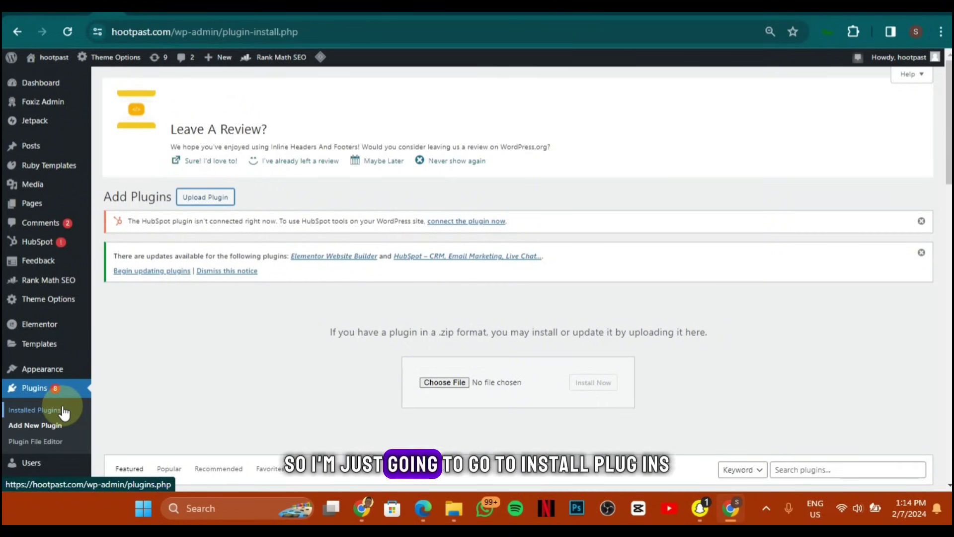
{"action": "left_click", "coordinate": [63, 413]}
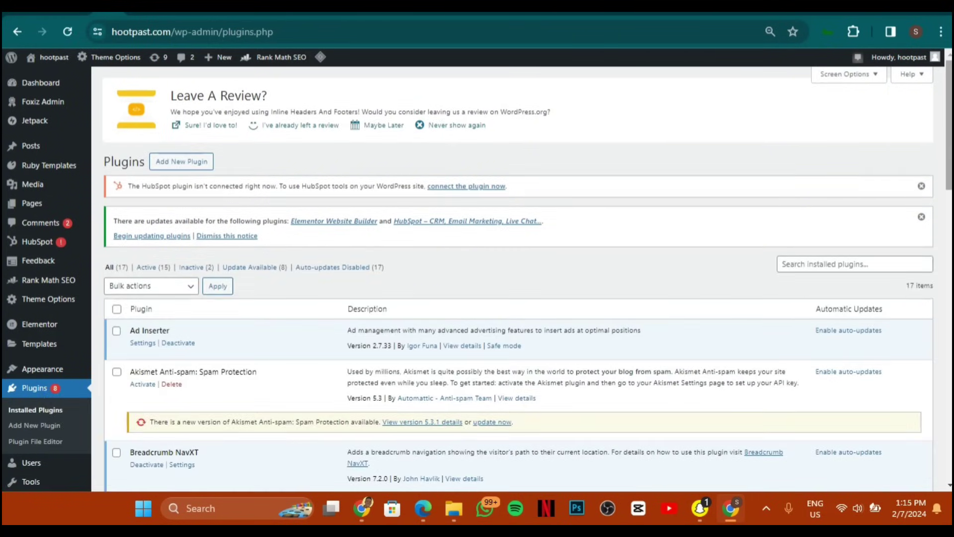
{"action": "scroll", "coordinate": [517, 279], "scroll_direction": "down", "scroll_amount": 15}
{"action": "scroll", "coordinate": [517, 278], "scroll_direction": "down", "scroll_amount": 9}
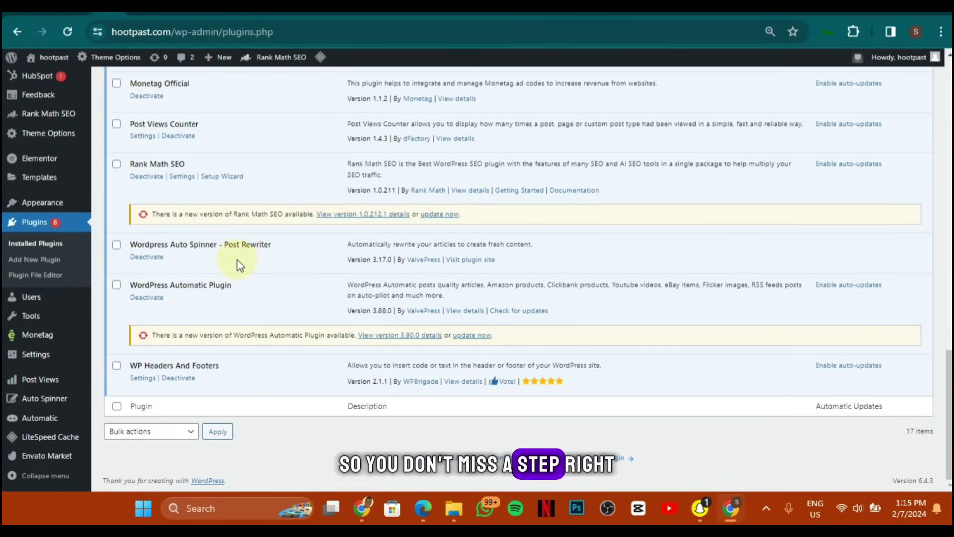
- Start a new Automatic campaign, which defaults to the OpenAI GPT Articles type
{"action": "mouse_move", "coordinate": [50, 425]}
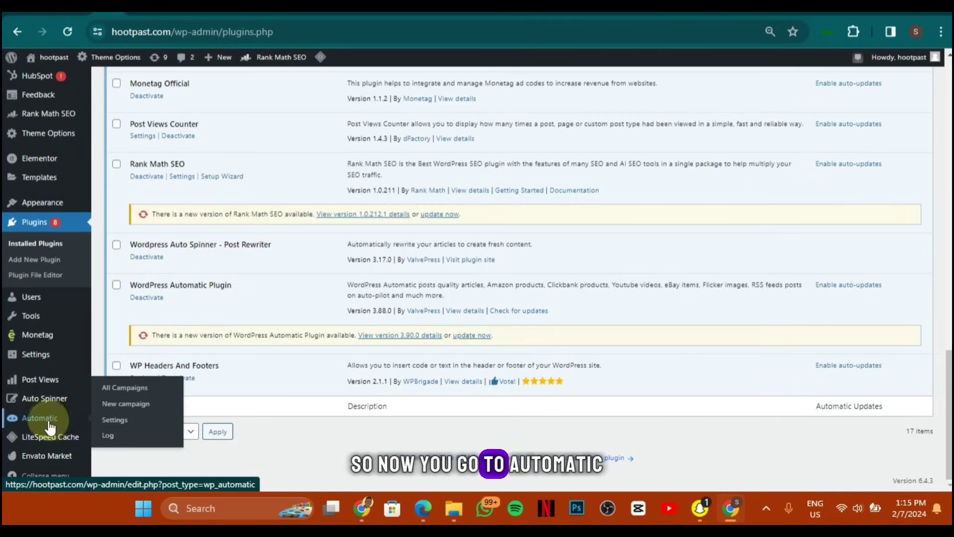
{"action": "left_click", "coordinate": [139, 407]}
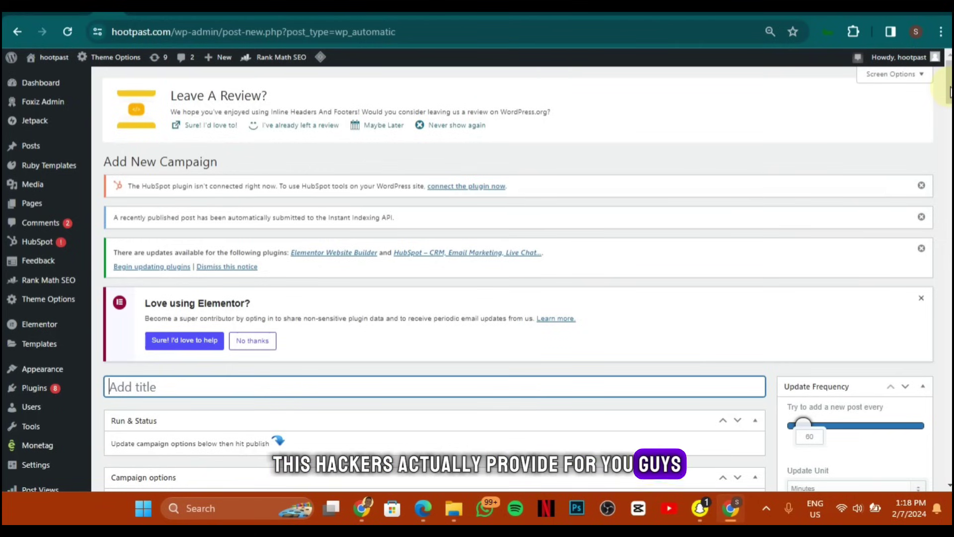
{"action": "scroll", "coordinate": [949, 91], "scroll_direction": "down", "scroll_amount": 3}
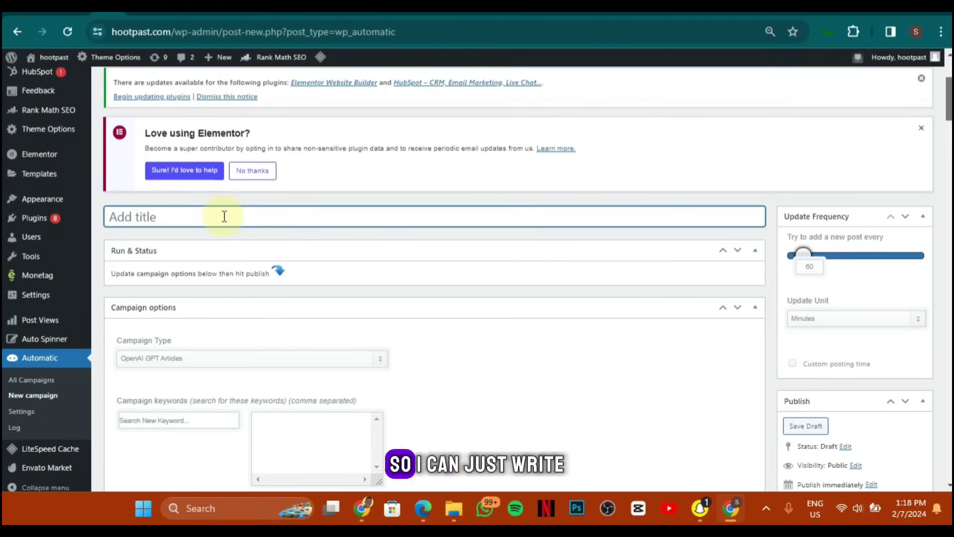
- Title the campaign 'digital marketing' and set its campaign type to Feeds
{"action": "type", "text": "di"}
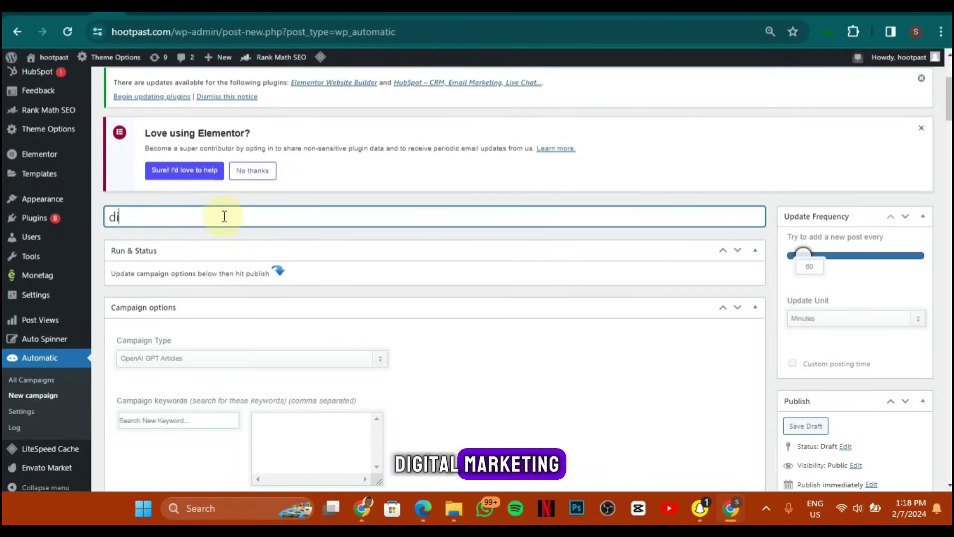
{"action": "type", "text": "gital"}
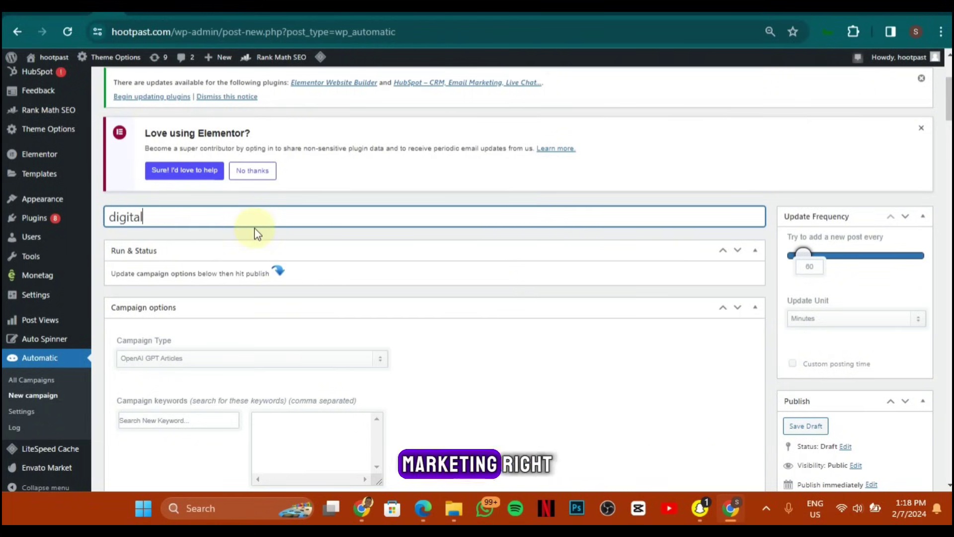
{"action": "type", "text": " ma"}
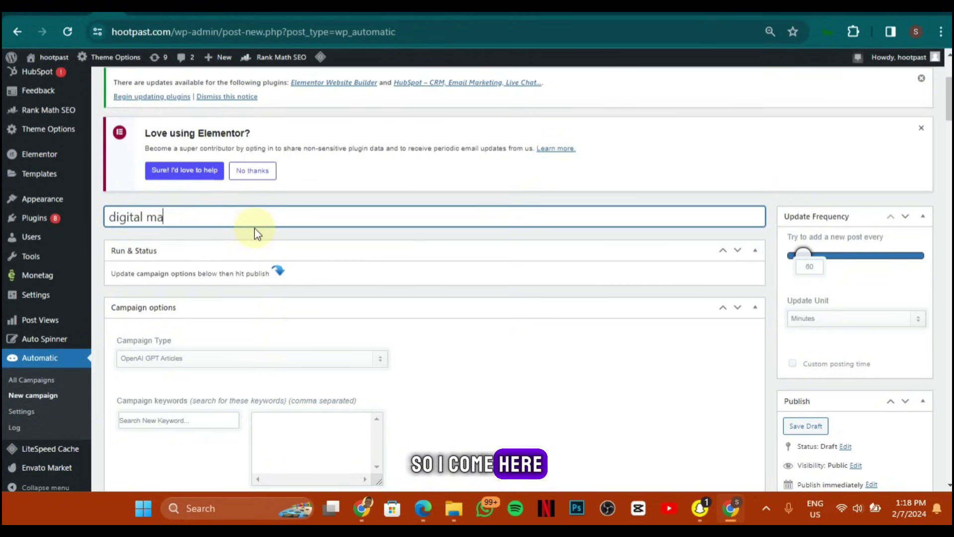
{"action": "type", "text": "rketing"}
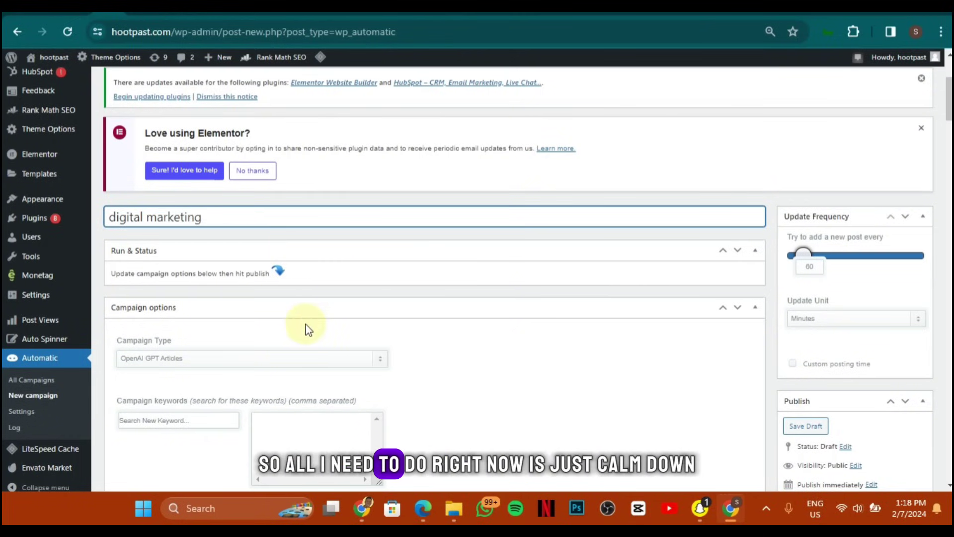
{"action": "scroll", "coordinate": [949, 115], "scroll_direction": "down", "scroll_amount": 3}
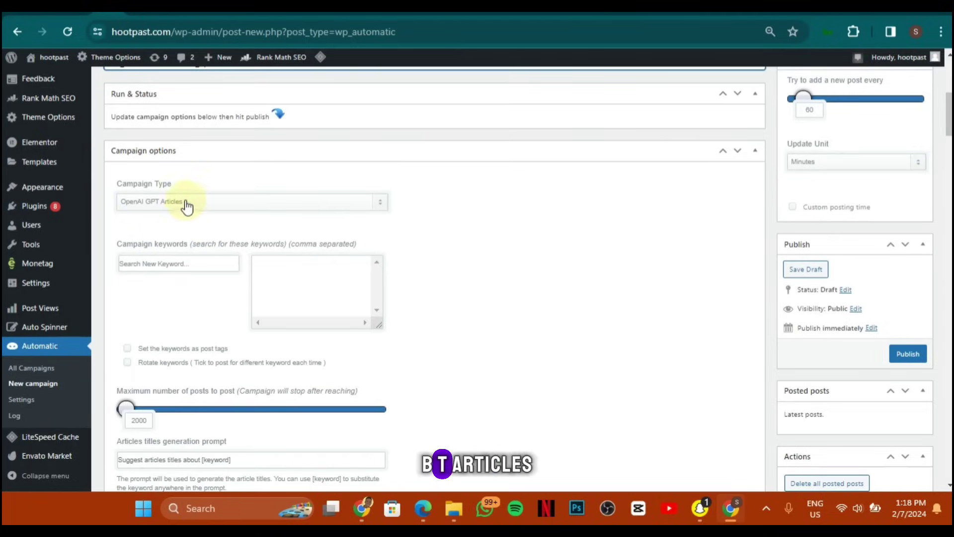
{"action": "left_click", "coordinate": [201, 209]}
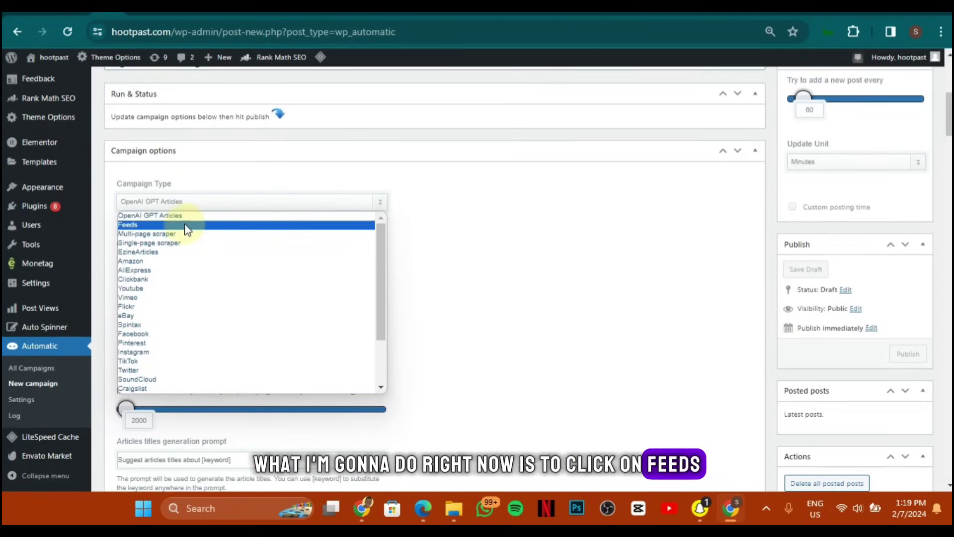
{"action": "left_click", "coordinate": [185, 223]}
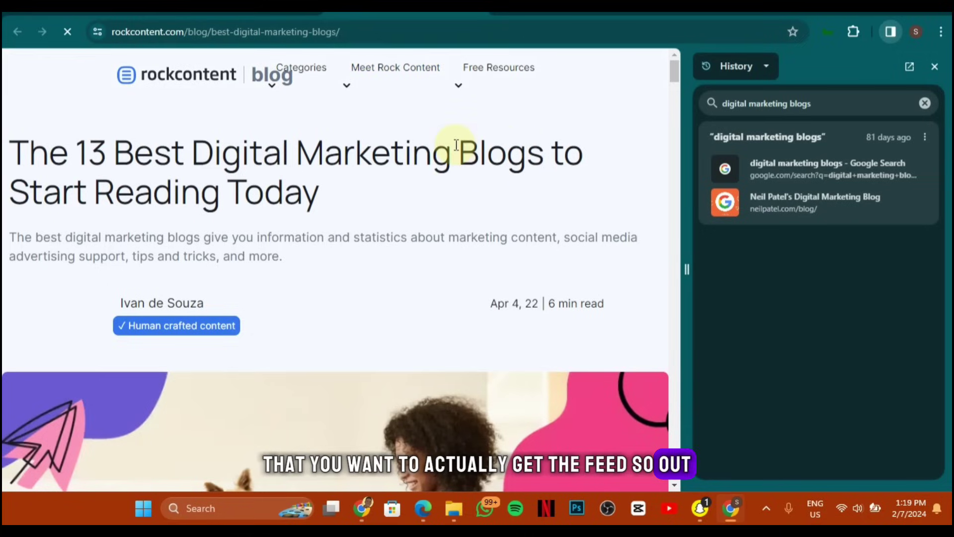
{"action": "left_click", "coordinate": [935, 67]}
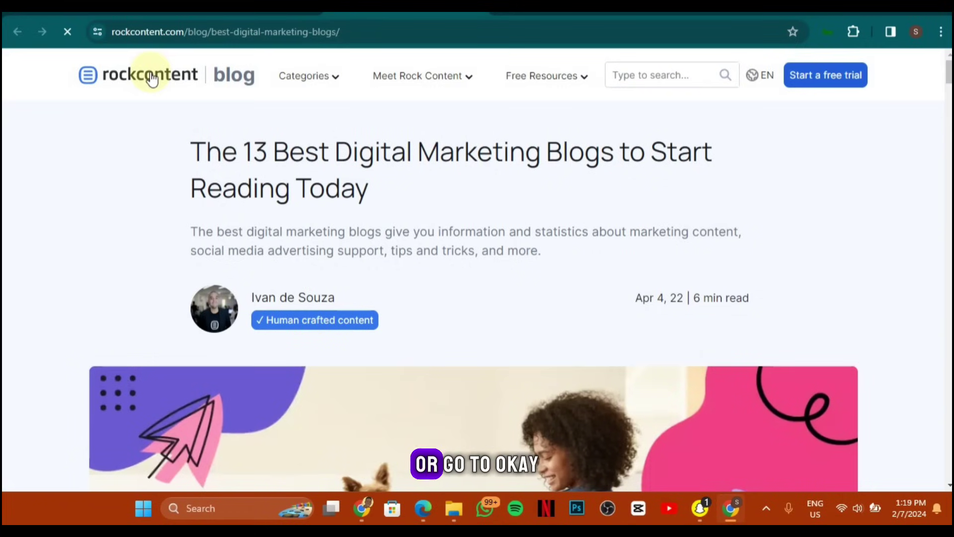
{"action": "right_click", "coordinate": [710, 194]}
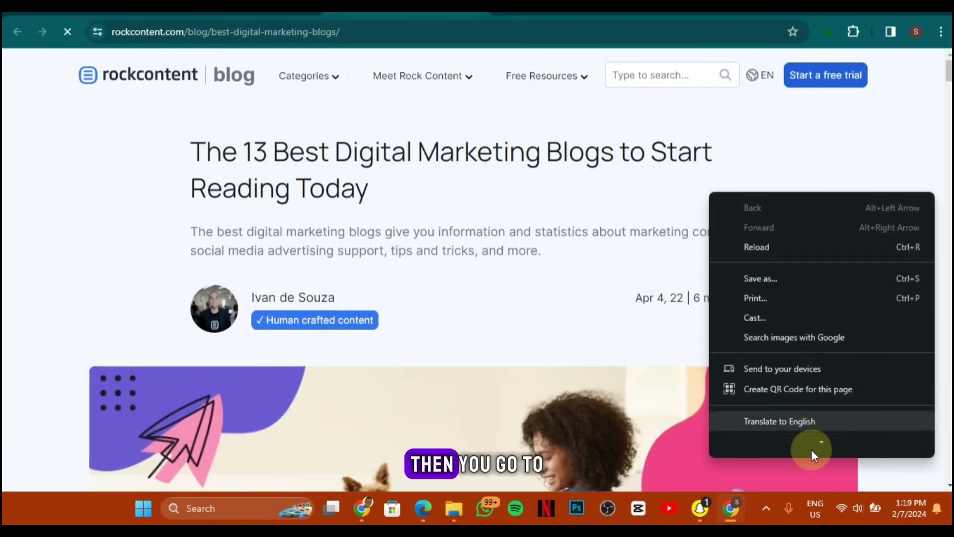
{"action": "mouse_move", "coordinate": [807, 443]}
{"action": "left_click", "coordinate": [777, 424]}
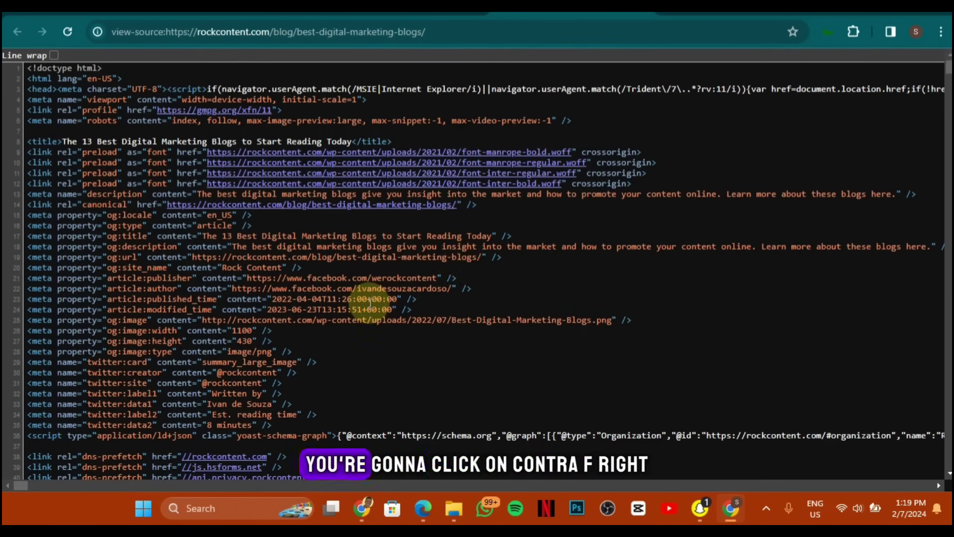
{"action": "key", "text": "ctrl+f"}
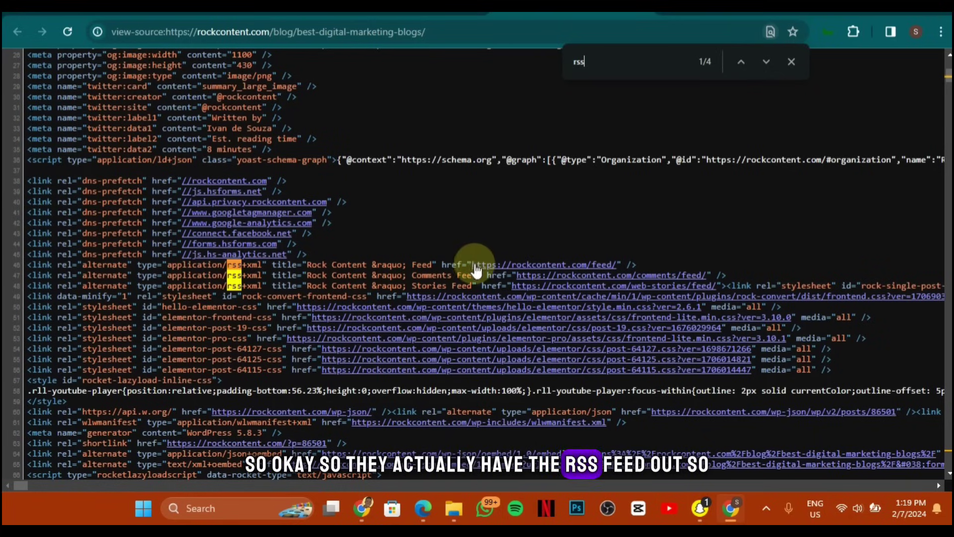
{"action": "left_click_drag", "start_coordinate": [471, 260], "coordinate": [617, 264]}
{"action": "key", "text": "ctrl+c"}
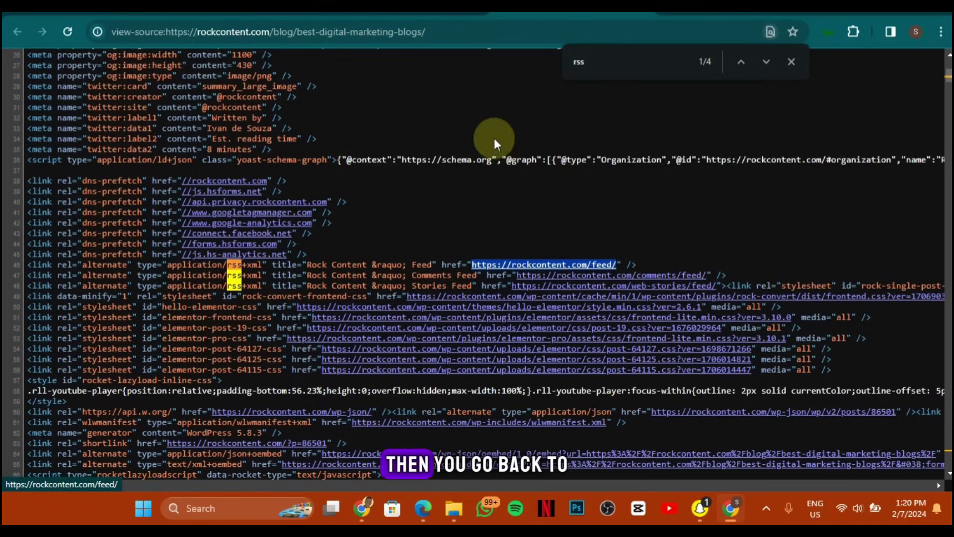
{"action": "left_click", "coordinate": [106, 11]}
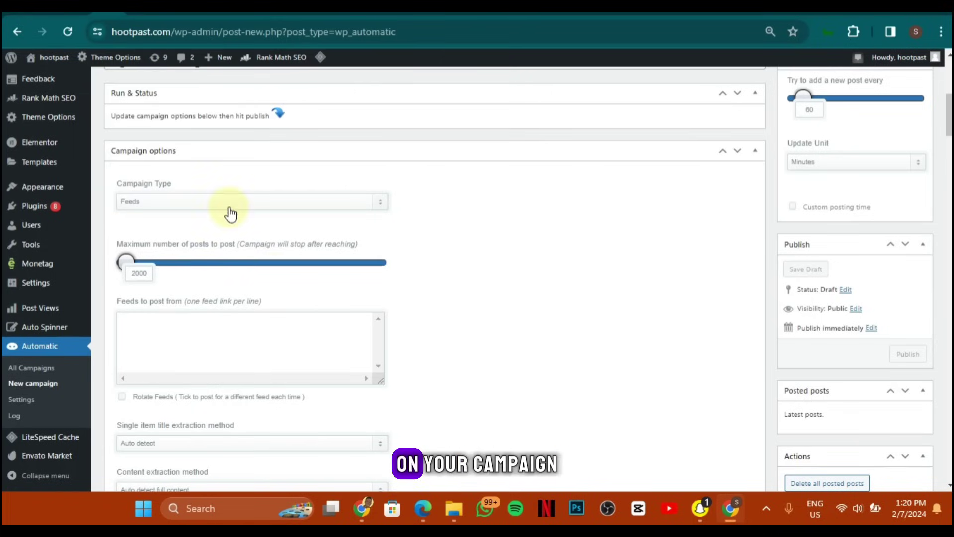
{"action": "left_click", "coordinate": [214, 331]}
{"action": "key", "text": "ctrl+v"}
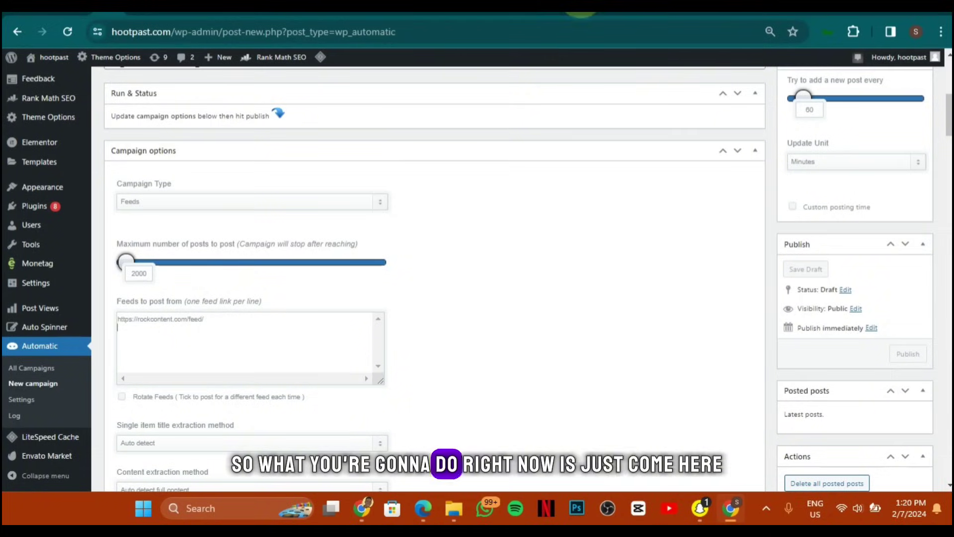
{"action": "key", "text": "ctrl+t"}
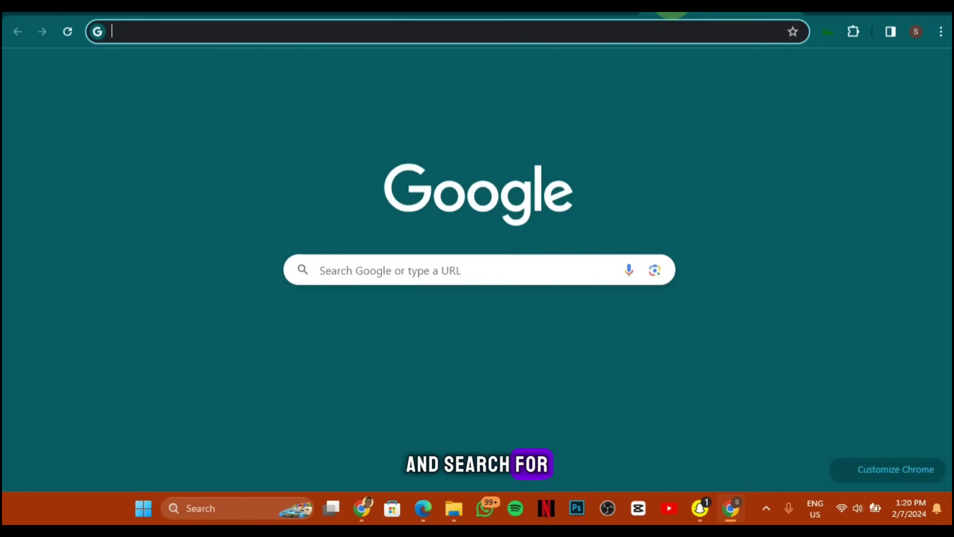
- Search Google for 'digital marketing blogs rss feeds' and scroll to the Feedspot Top 100 result
{"action": "type", "text": "digita"}
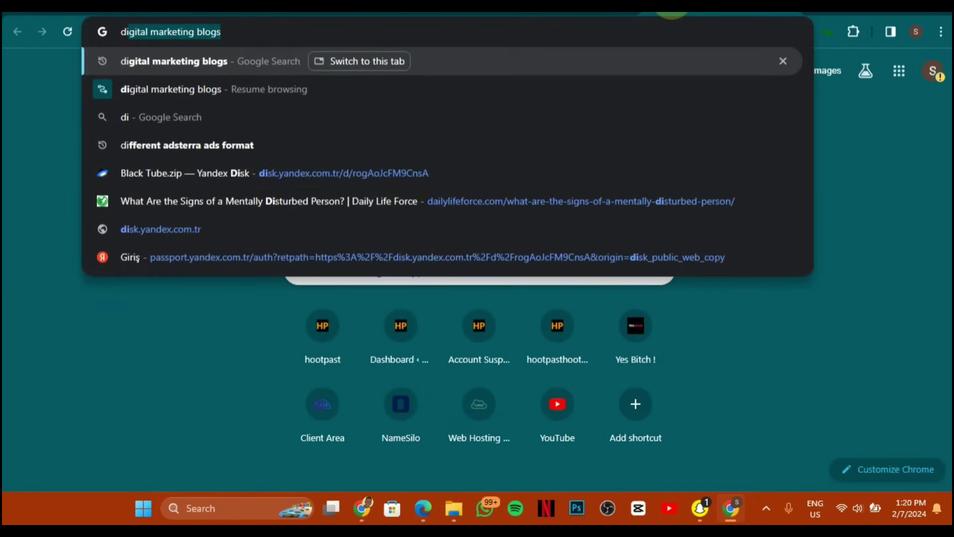
{"action": "type", "text": "l"}
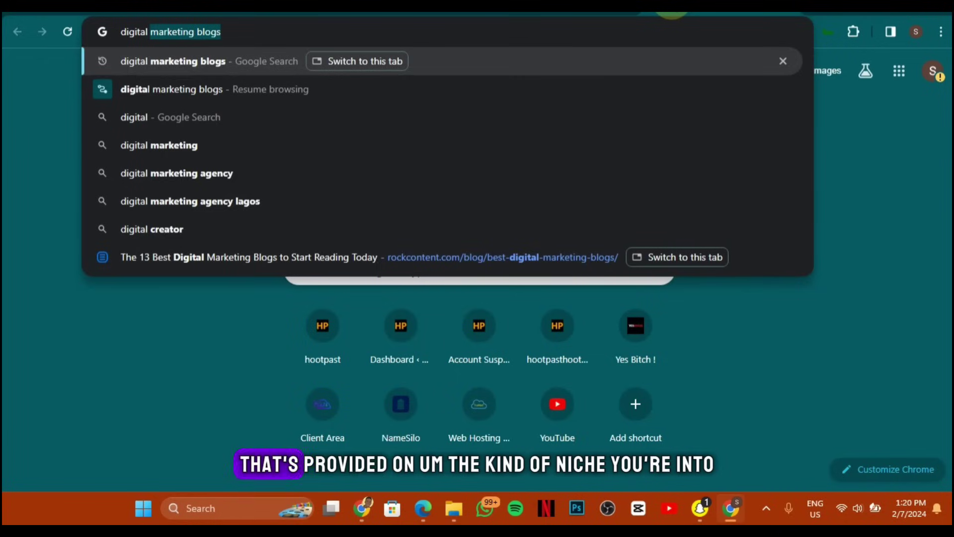
{"action": "type", "text": " marke"}
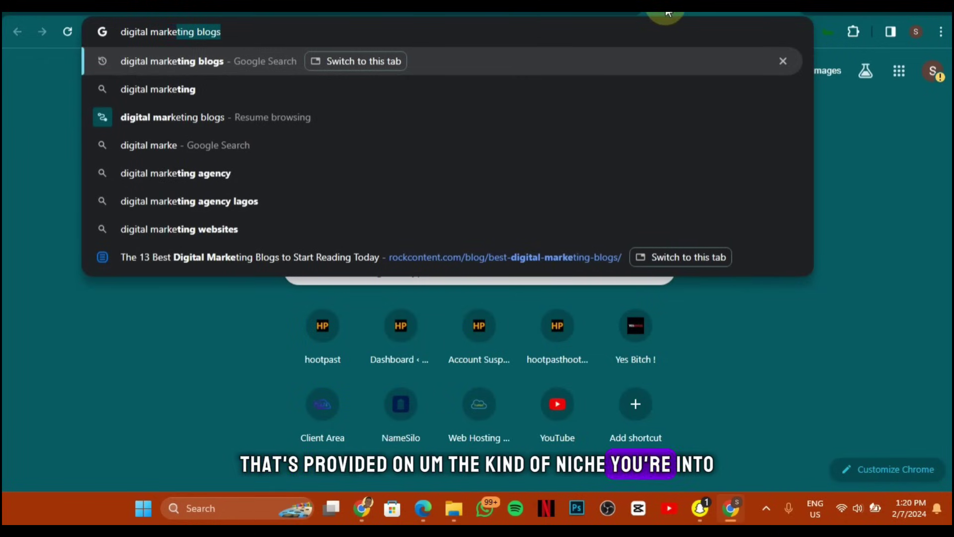
{"action": "type", "text": "ying"}
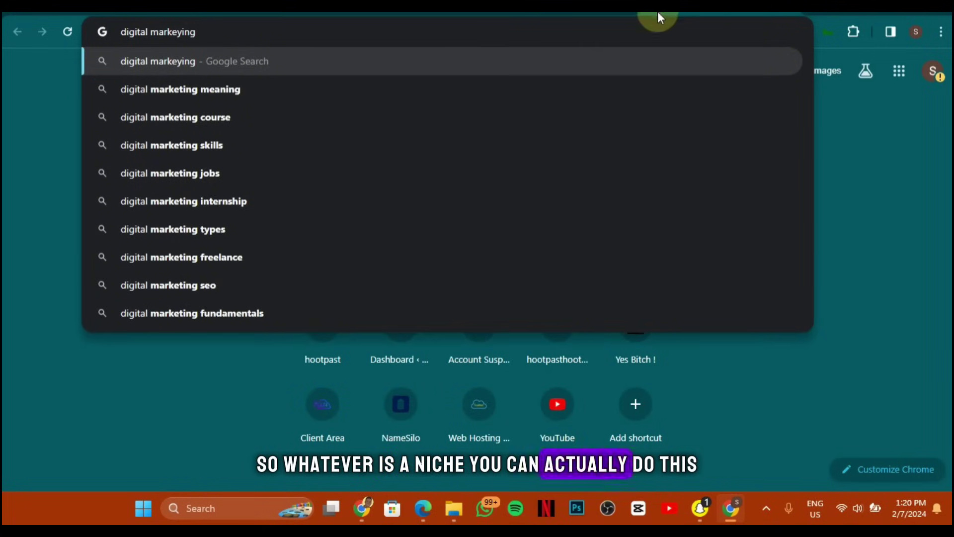
{"action": "key", "text": "BackSpace"}
{"action": "key", "text": "BackSpace"}
{"action": "key", "text": "BackSpace"}
{"action": "key", "text": "BackSpace"}
{"action": "type", "text": "ting "}
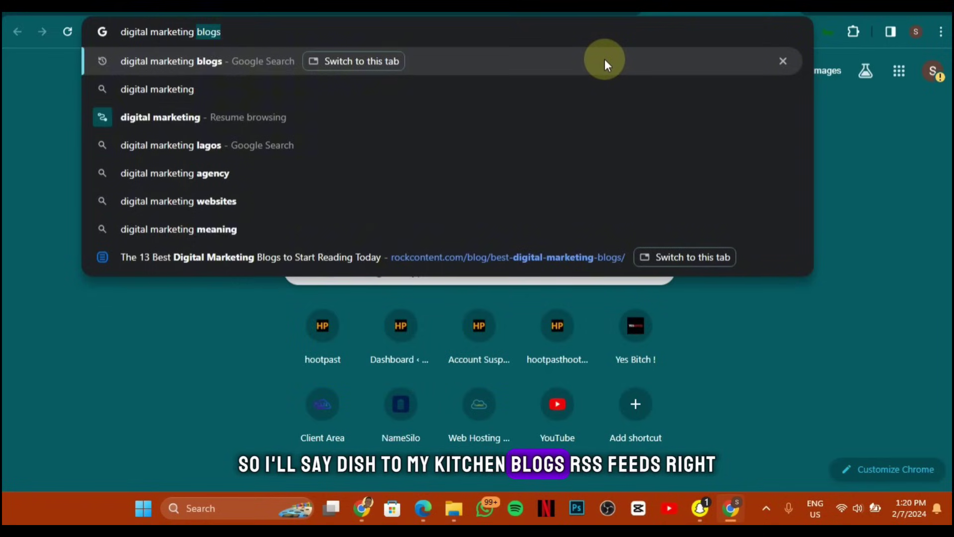
{"action": "type", "text": "blogs "}
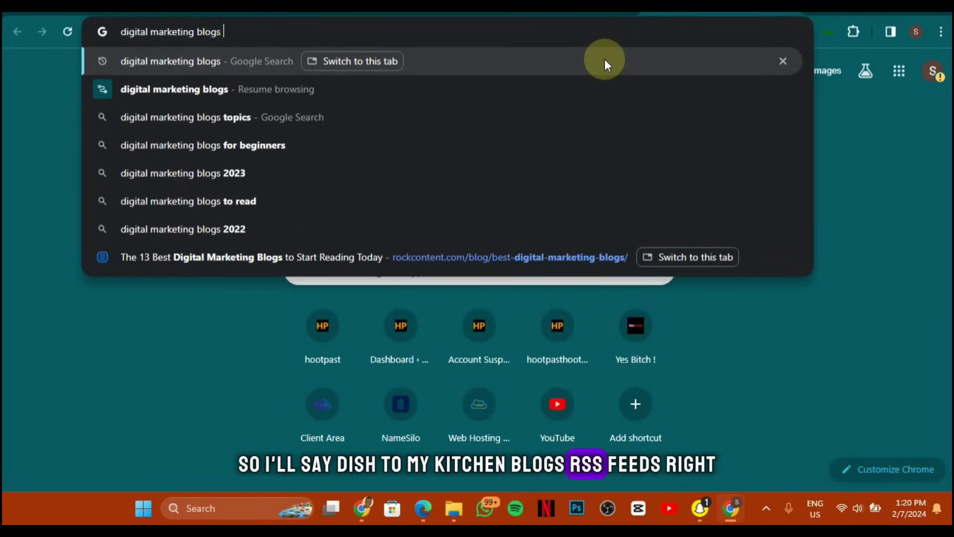
{"action": "type", "text": "rss d"}
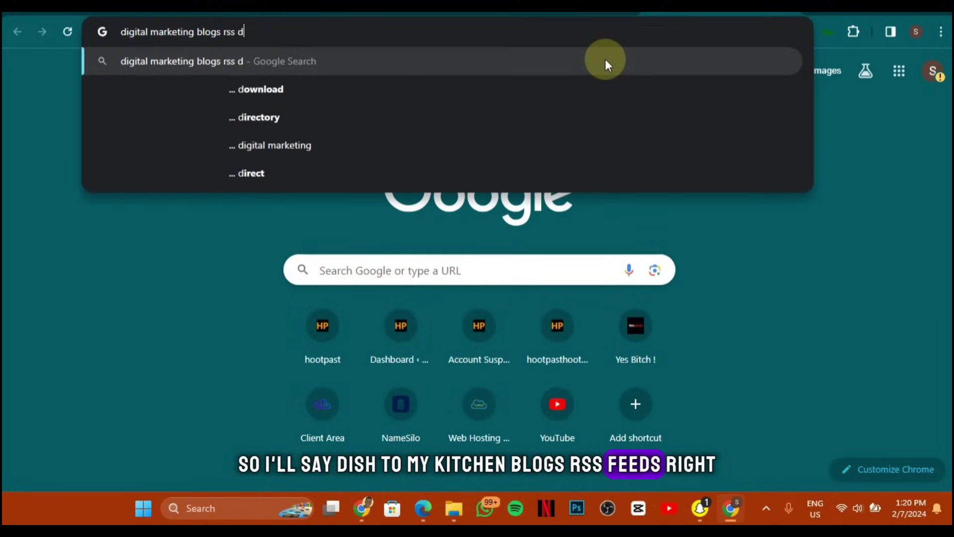
{"action": "key", "text": "BackSpace"}
{"action": "type", "text": "feeds"}
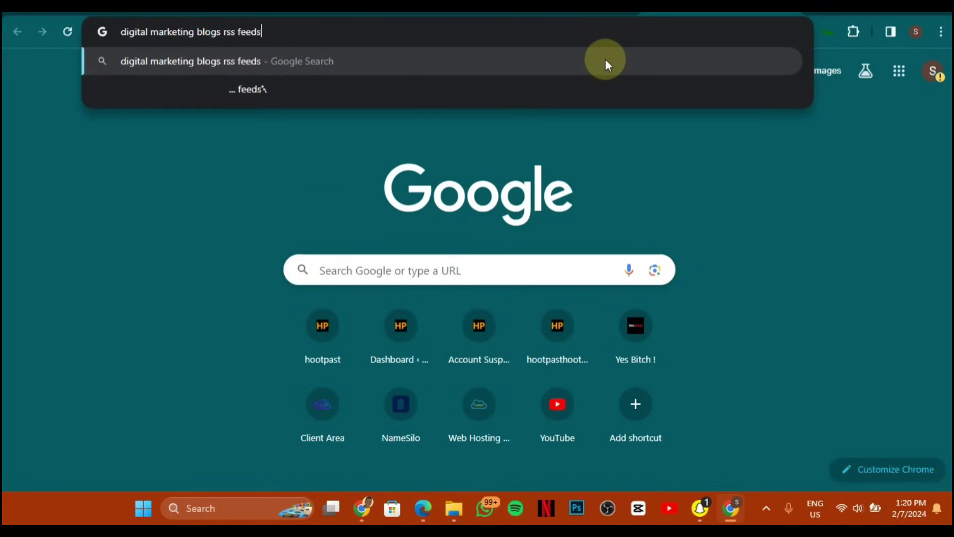
{"action": "key", "text": "Return"}
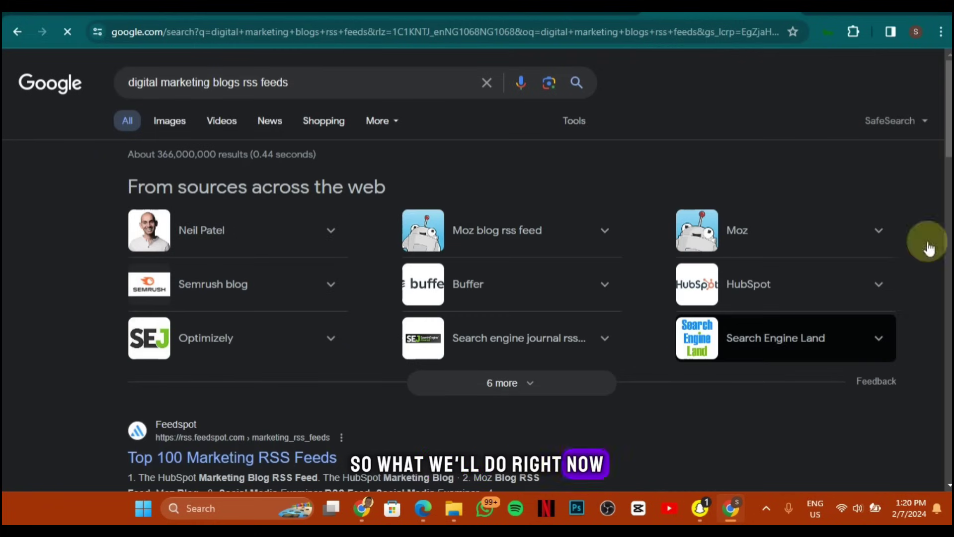
{"action": "scroll", "coordinate": [937, 160], "scroll_direction": "down", "scroll_amount": 3}
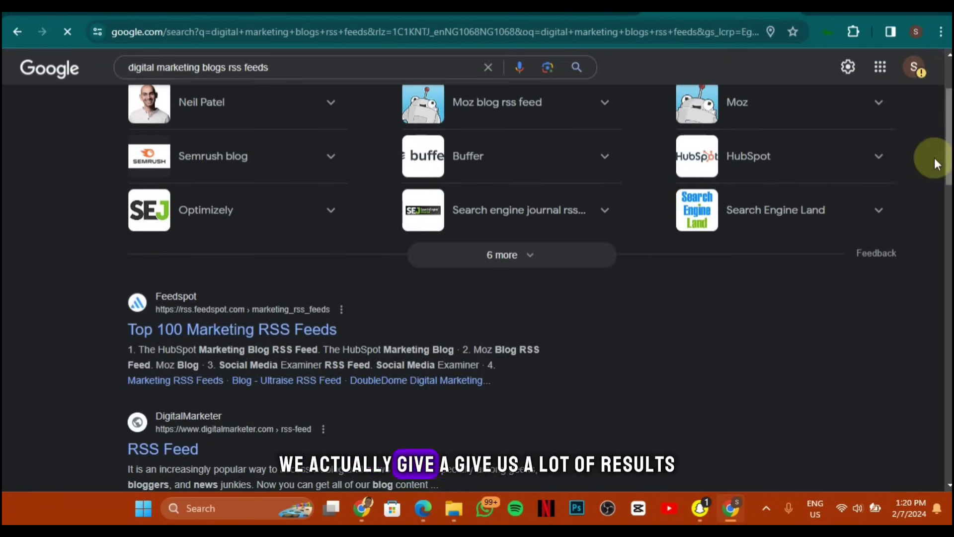
- Open Feedspot's Top 100 Marketing RSS Feeds page and select the Social Media Examiner feed address
{"action": "right_click", "coordinate": [238, 336]}
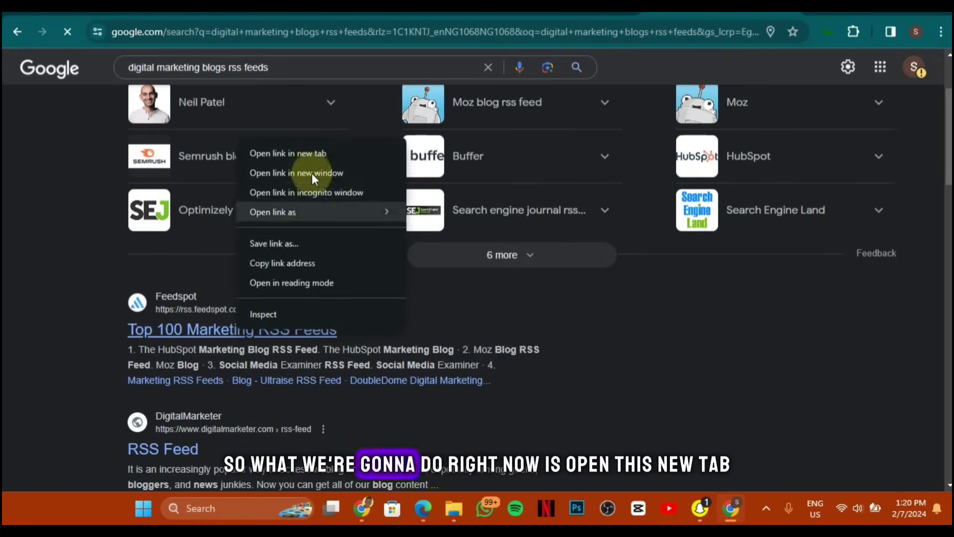
{"action": "left_click", "coordinate": [307, 158]}
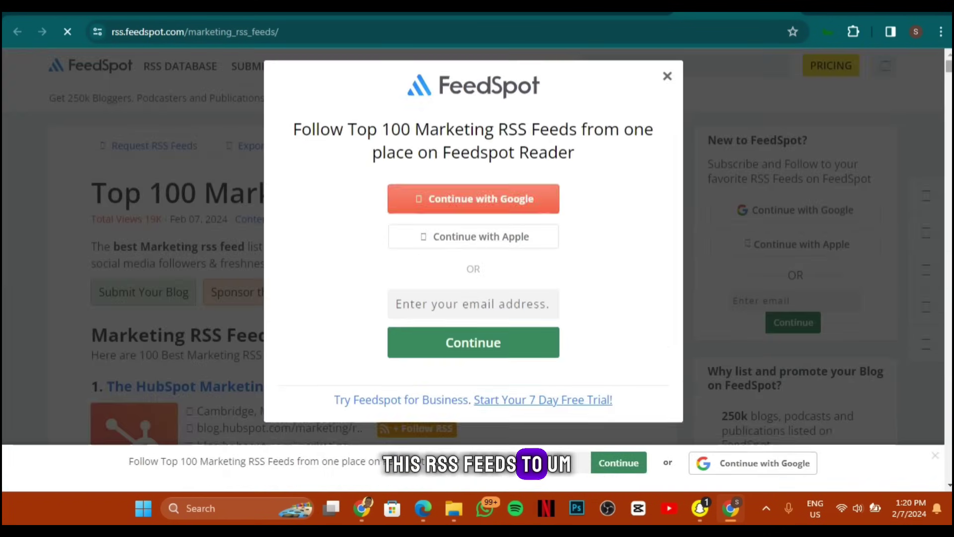
{"action": "left_click", "coordinate": [667, 78]}
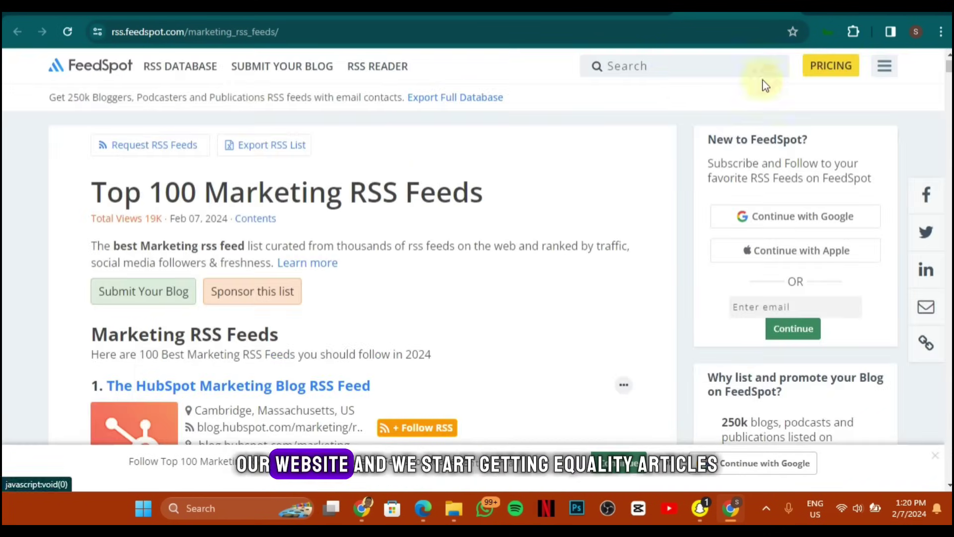
{"action": "left_click_drag", "start_coordinate": [947, 62], "coordinate": [947, 72]}
{"action": "scroll", "coordinate": [947, 72], "scroll_direction": "down", "scroll_amount": 4}
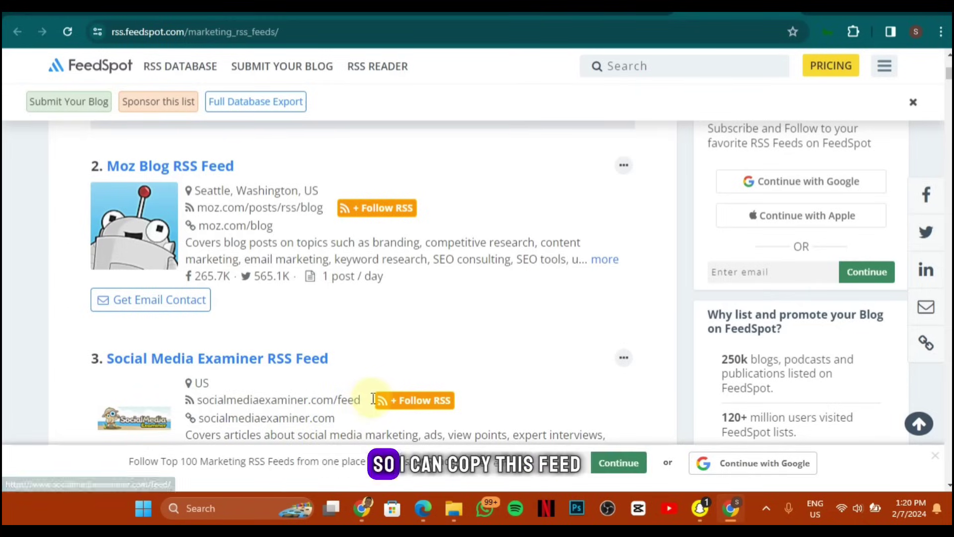
{"action": "left_click_drag", "start_coordinate": [370, 399], "coordinate": [201, 409]}
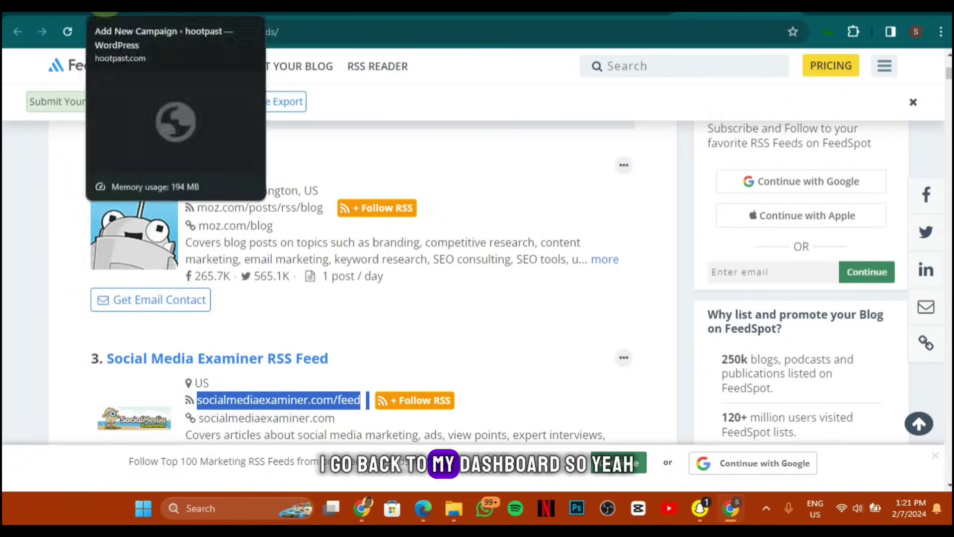
{"action": "left_click", "coordinate": [125, 9]}
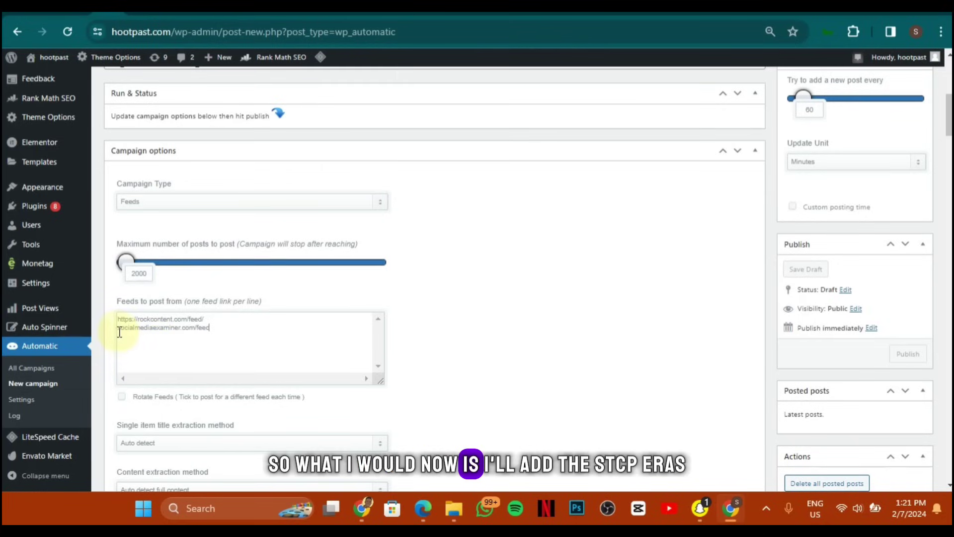
{"action": "type", "text": "http"}
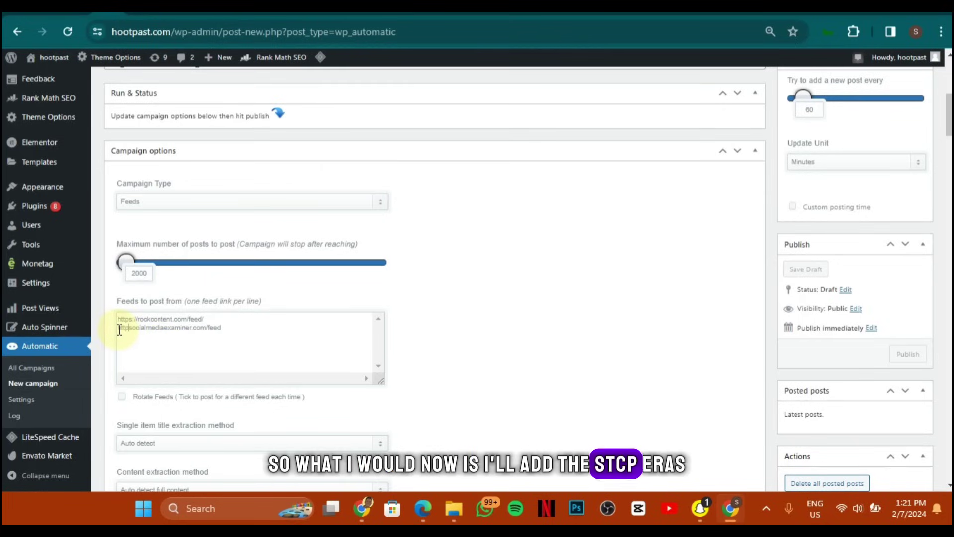
{"action": "type", "text": "s://"}
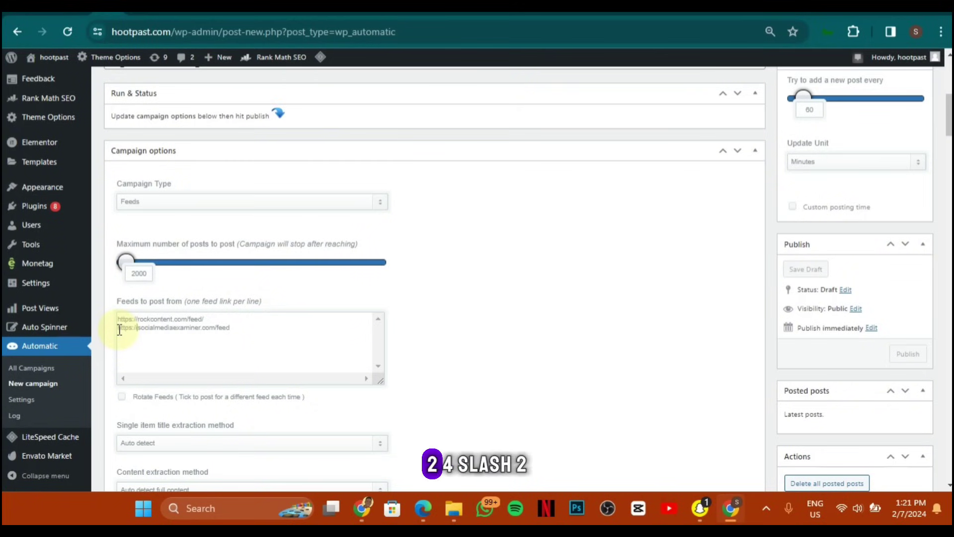
{"action": "left_click", "coordinate": [249, 328]}
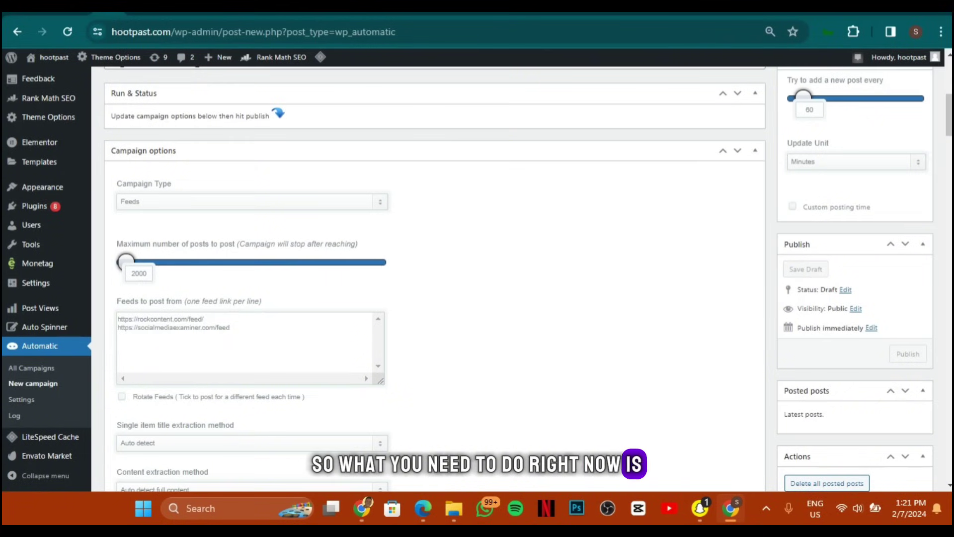
{"action": "scroll", "coordinate": [428, 278], "scroll_direction": "down", "scroll_amount": 6}
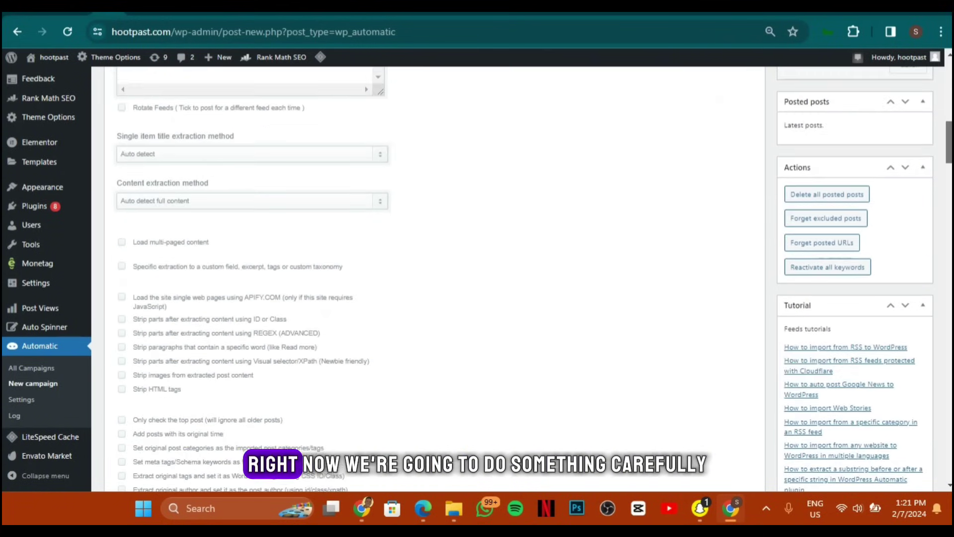
{"action": "scroll", "coordinate": [523, 280], "scroll_direction": "down", "scroll_amount": 3}
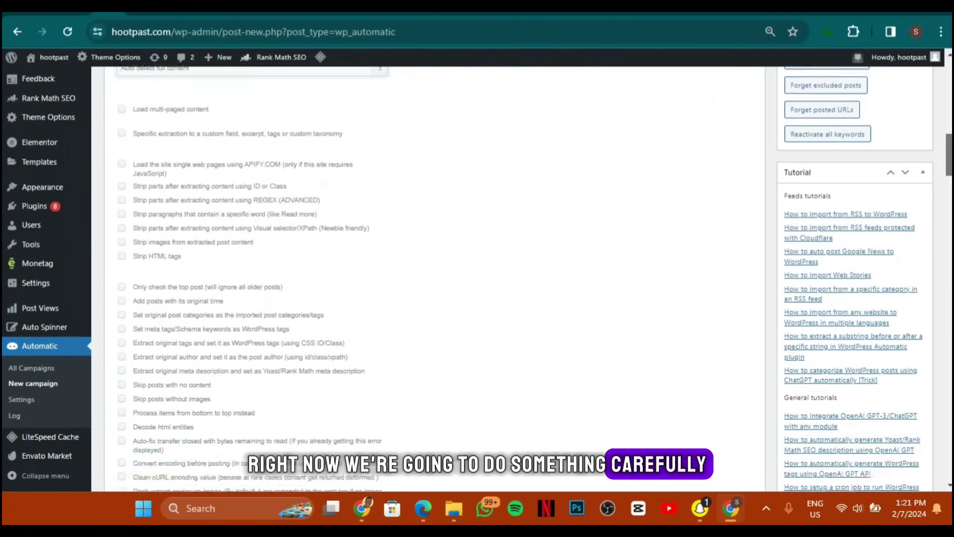
{"action": "scroll", "coordinate": [427, 278], "scroll_direction": "down", "scroll_amount": 3}
{"action": "scroll", "coordinate": [428, 279], "scroll_direction": "up", "scroll_amount": 3}
{"action": "scroll", "coordinate": [428, 279], "scroll_direction": "up", "scroll_amount": 5}
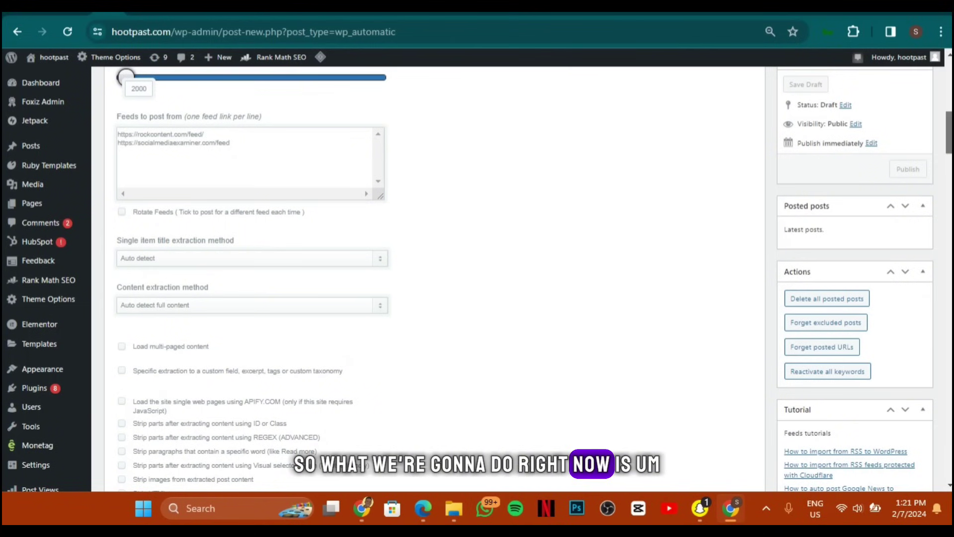
{"action": "scroll", "coordinate": [428, 279], "scroll_direction": "down", "scroll_amount": 9}
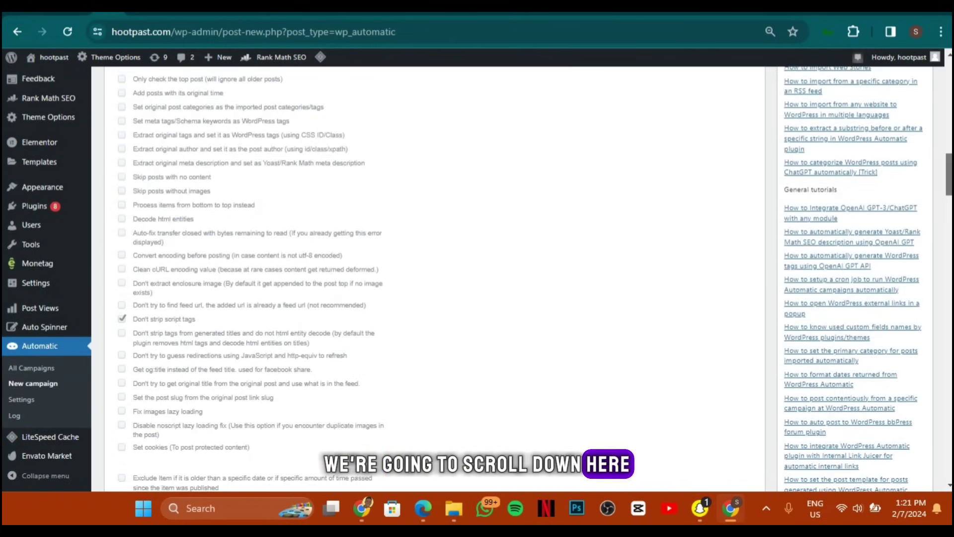
{"action": "scroll", "coordinate": [428, 278], "scroll_direction": "down", "scroll_amount": 3}
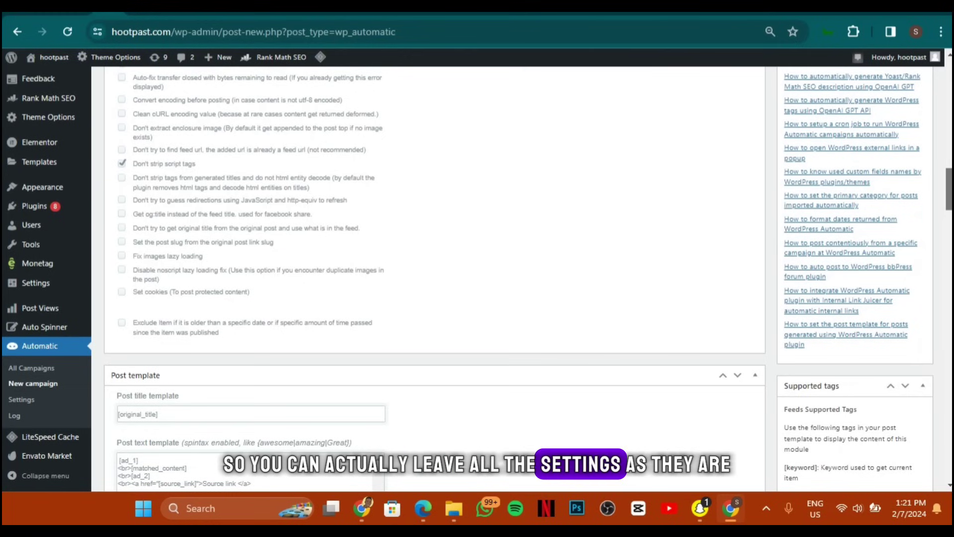
{"action": "scroll", "coordinate": [427, 278], "scroll_direction": "up", "scroll_amount": 6}
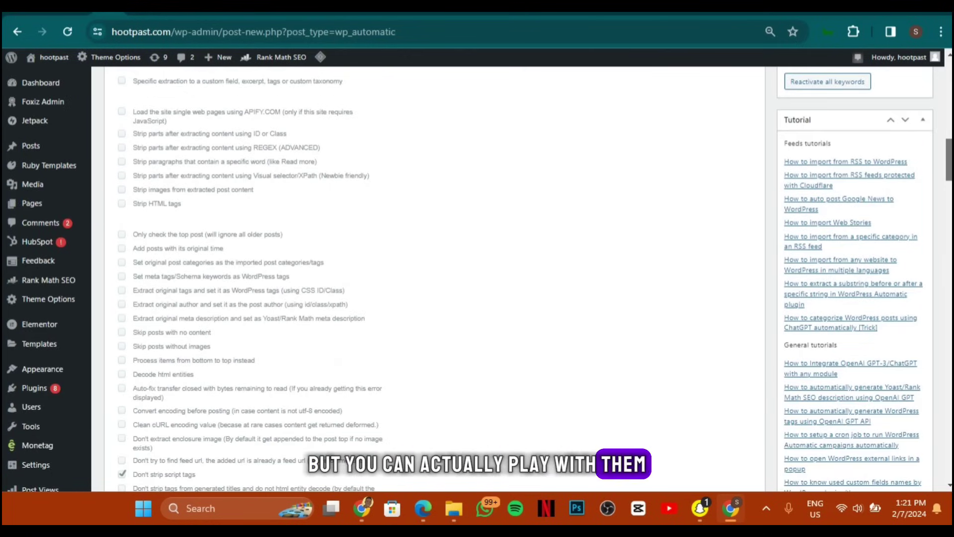
{"action": "scroll", "coordinate": [427, 278], "scroll_direction": "down", "scroll_amount": 9}
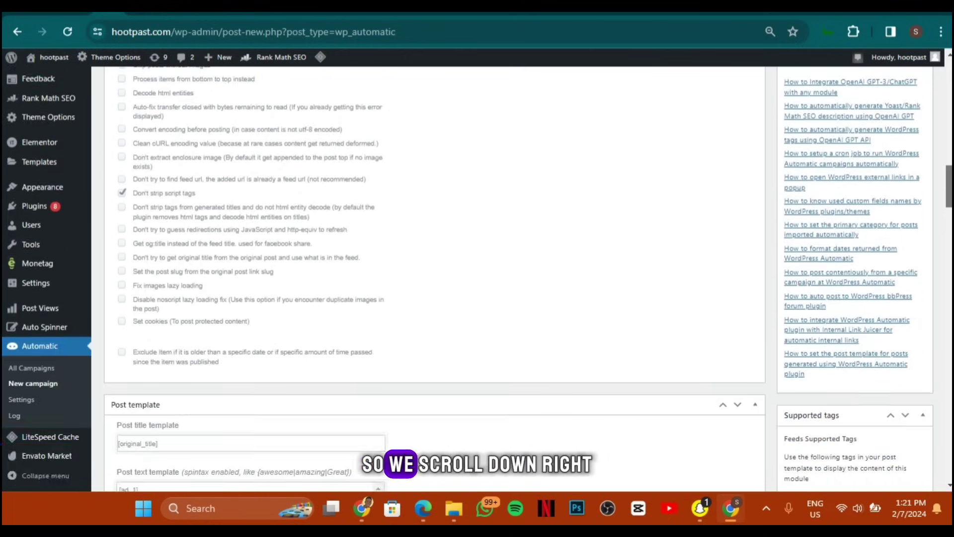
{"action": "scroll", "coordinate": [428, 278], "scroll_direction": "down", "scroll_amount": 9}
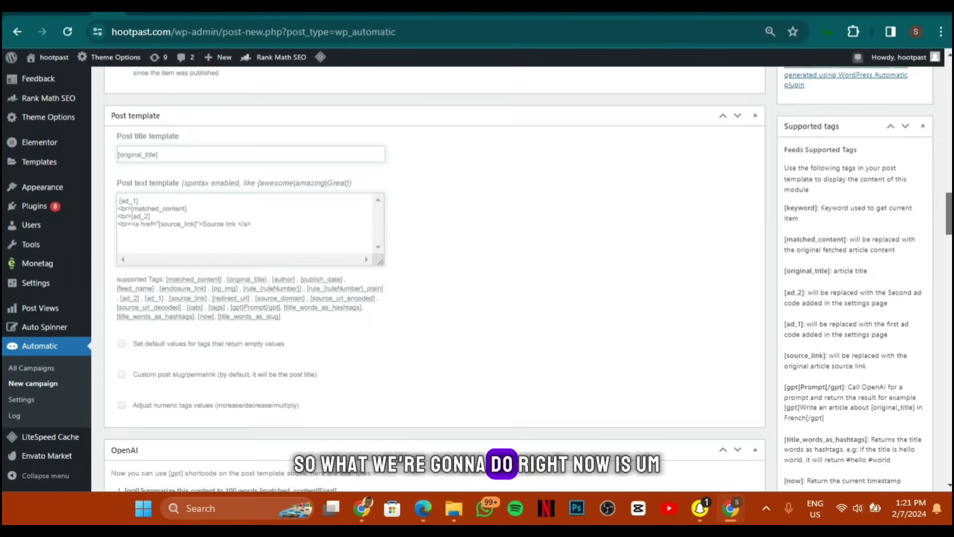
{"action": "scroll", "coordinate": [514, 278], "scroll_direction": "down", "scroll_amount": 4}
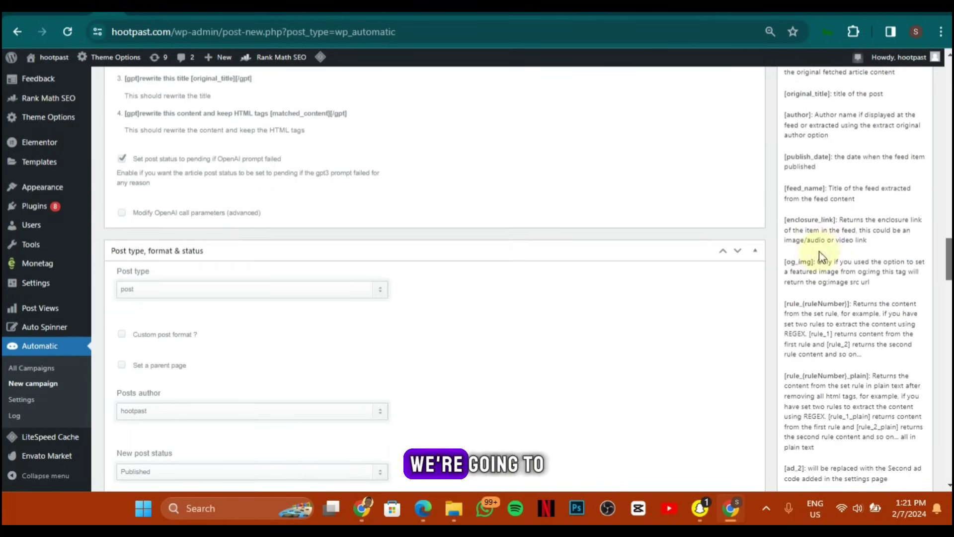
- Keep 'post' as the post type and leave the post author unchanged
{"action": "left_click", "coordinate": [202, 291]}
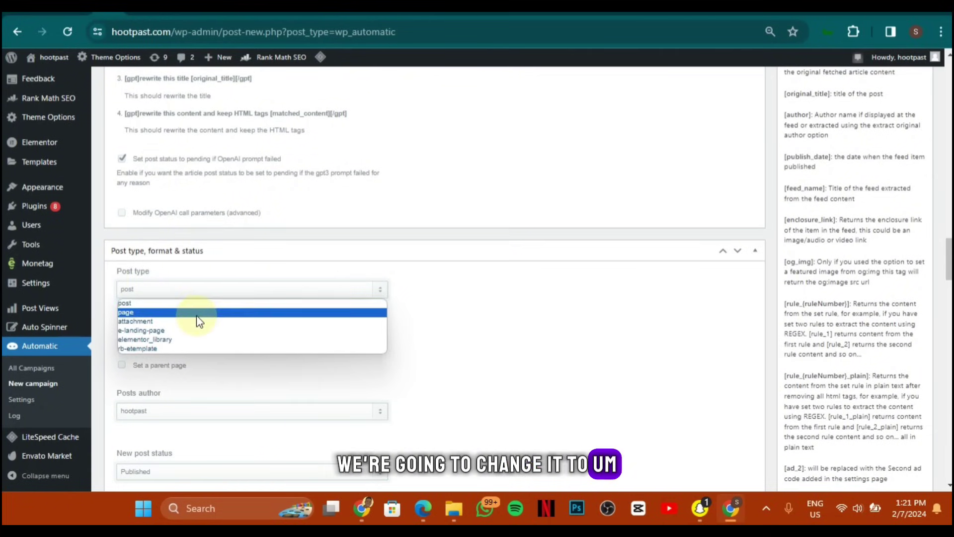
{"action": "left_click", "coordinate": [221, 275]}
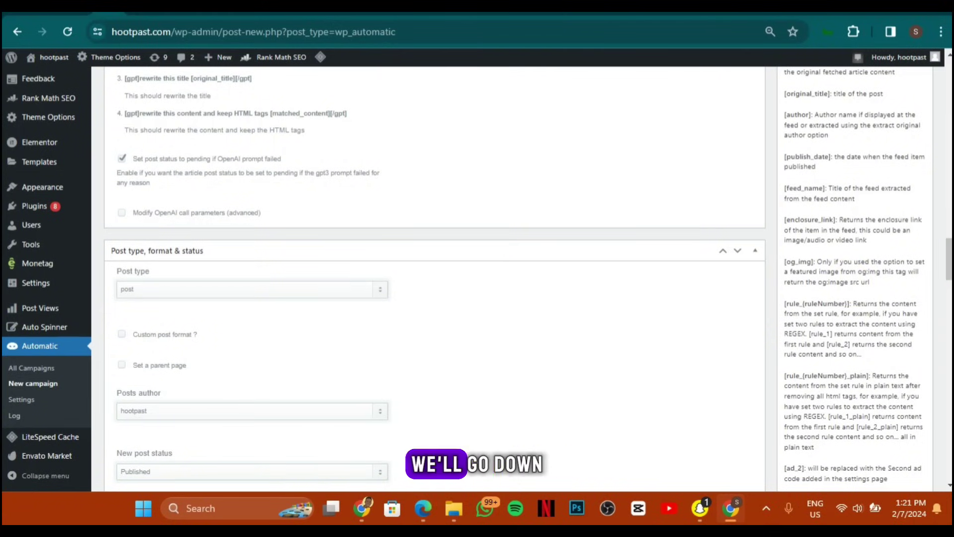
{"action": "scroll", "coordinate": [528, 279], "scroll_direction": "down", "scroll_amount": 2}
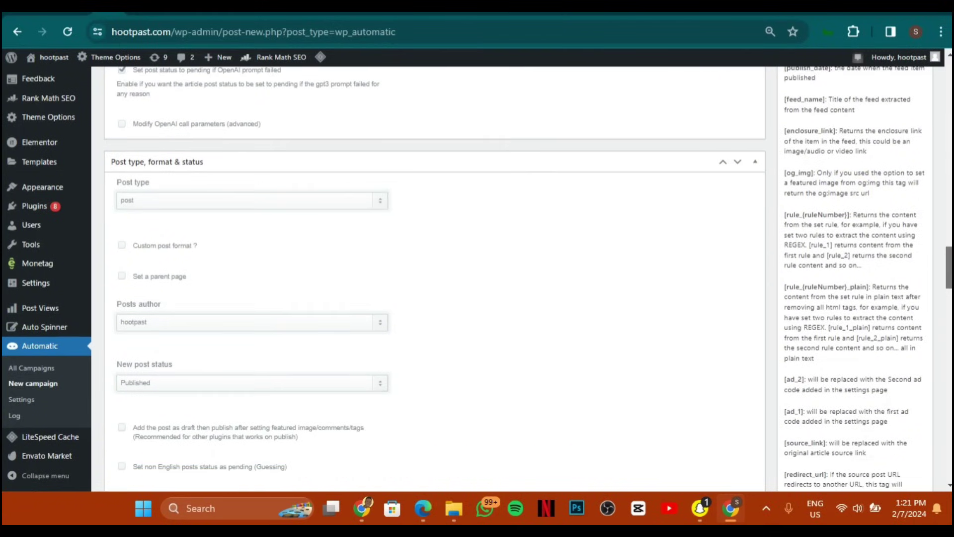
{"action": "scroll", "coordinate": [517, 224], "scroll_direction": "down", "scroll_amount": 2}
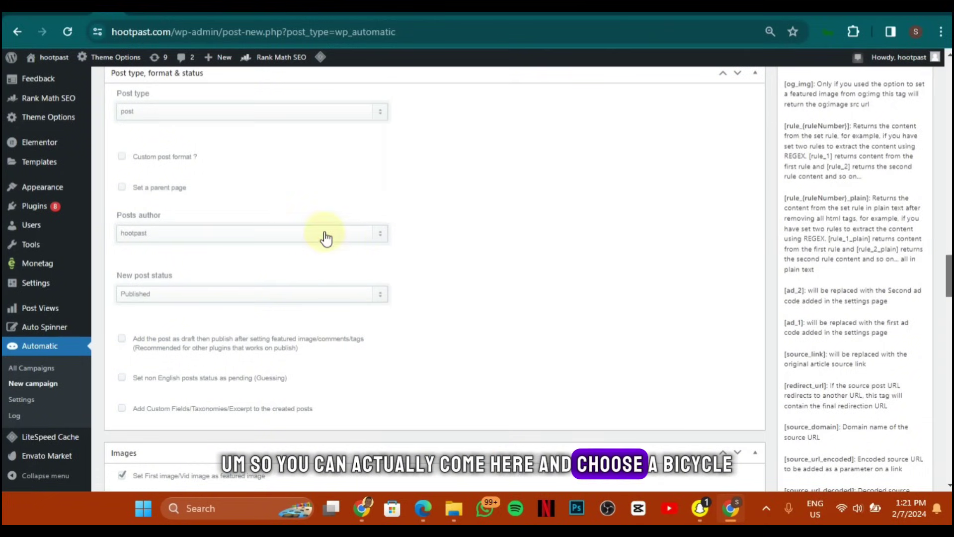
{"action": "left_click", "coordinate": [326, 238]}
{"action": "left_click", "coordinate": [325, 237]}
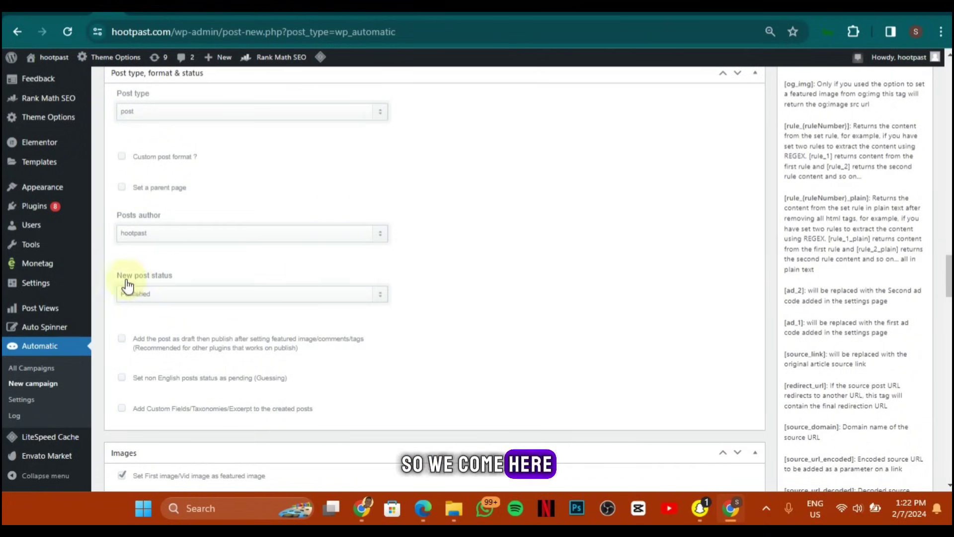
- Set New post status to Draft and save the campaign as a draft
{"action": "left_click", "coordinate": [218, 299]}
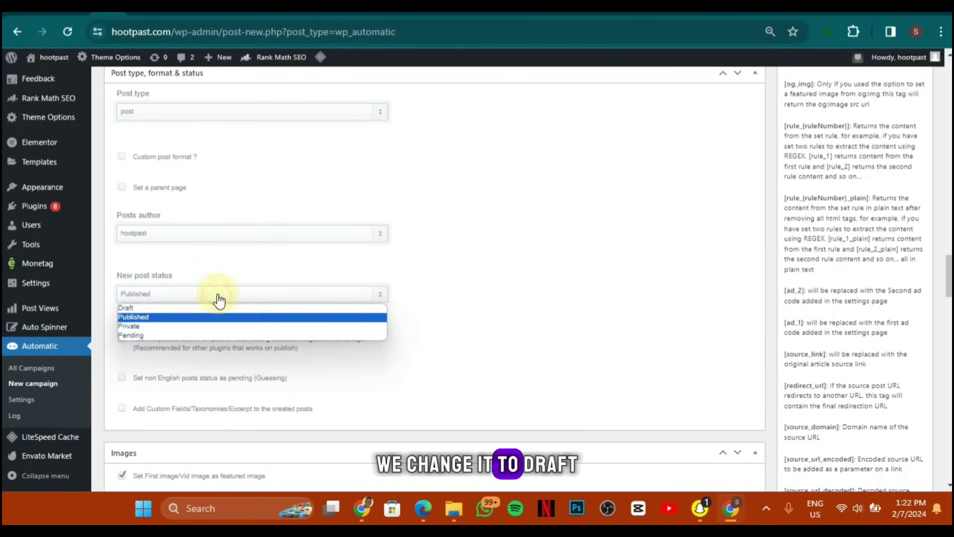
{"action": "left_click", "coordinate": [211, 305]}
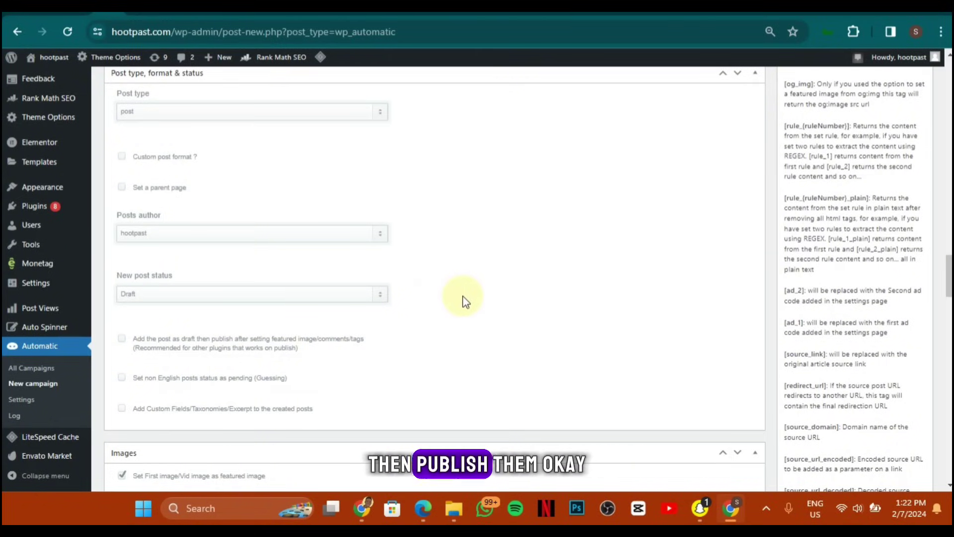
{"action": "left_click_drag", "start_coordinate": [949, 283], "coordinate": [950, 453]}
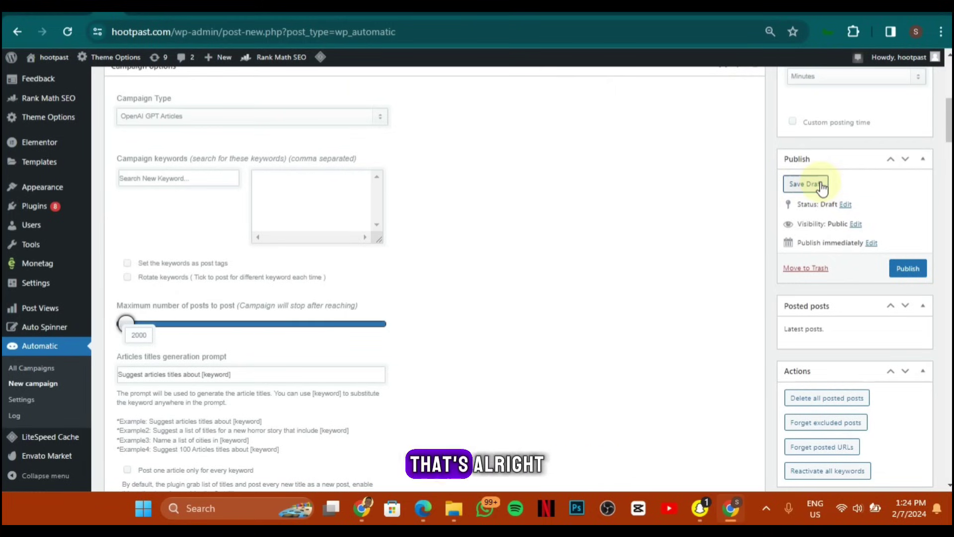
{"action": "left_click", "coordinate": [821, 185]}
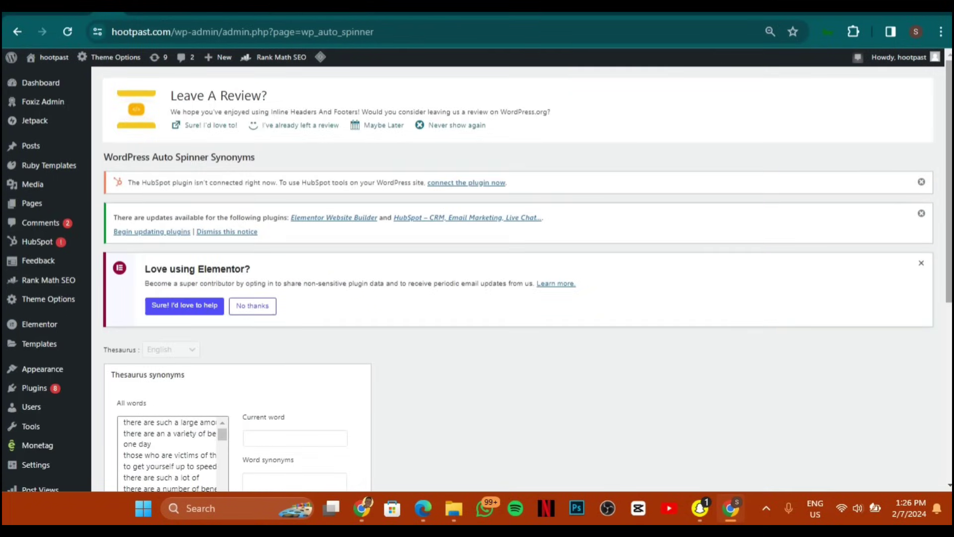
- Scroll through the Auto Spinner thesaurus phrases like 'security and safety' and 'over the top'
{"action": "scroll", "coordinate": [517, 278], "scroll_direction": "down", "scroll_amount": 3}
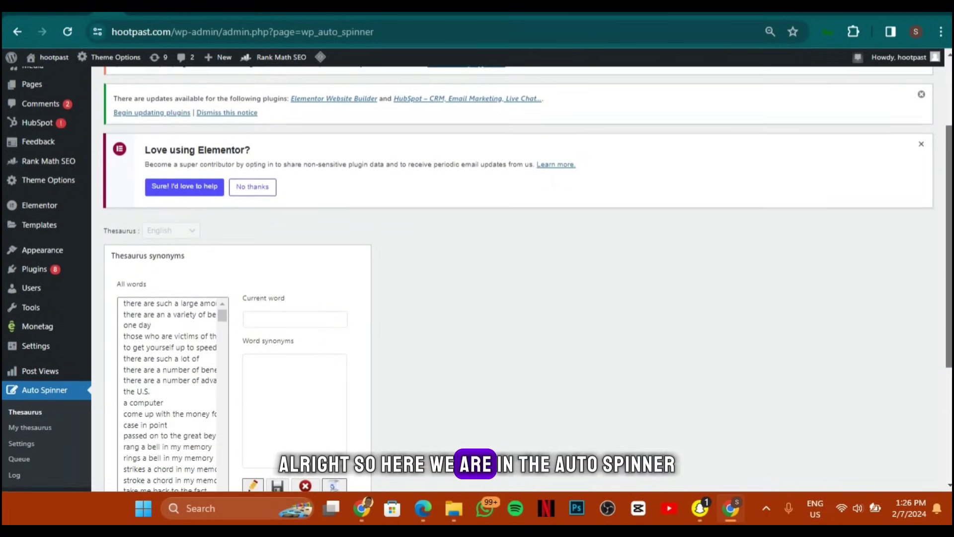
{"action": "scroll", "coordinate": [593, 195], "scroll_direction": "down", "scroll_amount": 1}
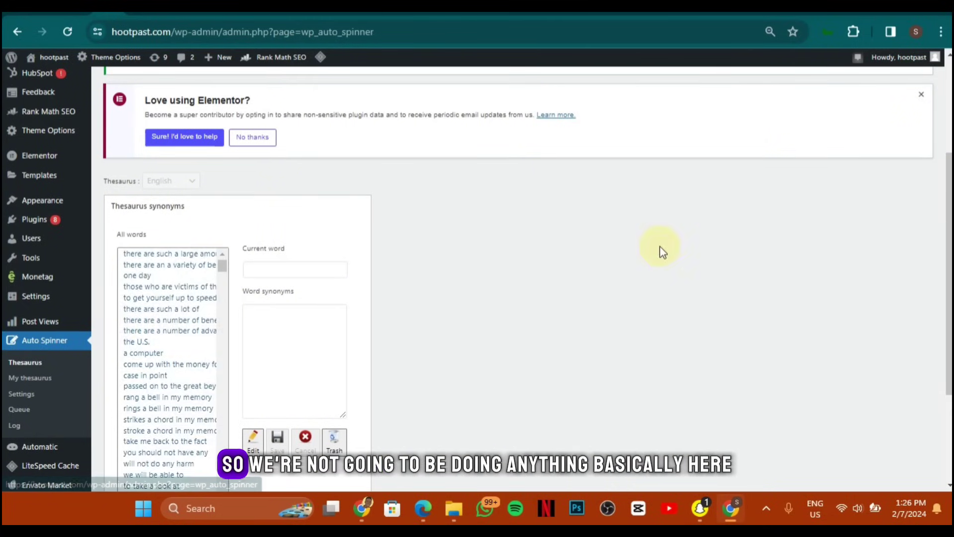
{"action": "scroll", "coordinate": [497, 274], "scroll_direction": "down", "scroll_amount": 3}
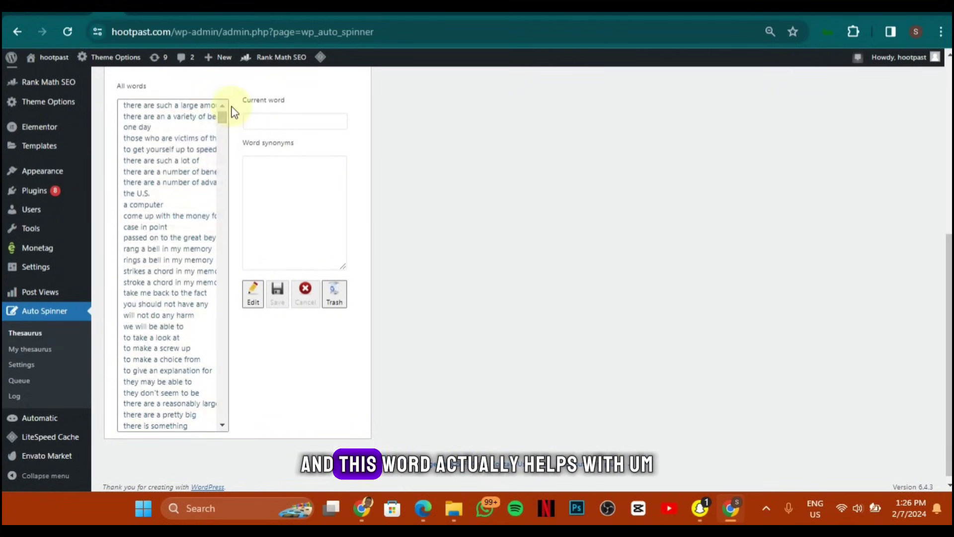
{"action": "left_click_drag", "start_coordinate": [222, 117], "coordinate": [225, 152]}
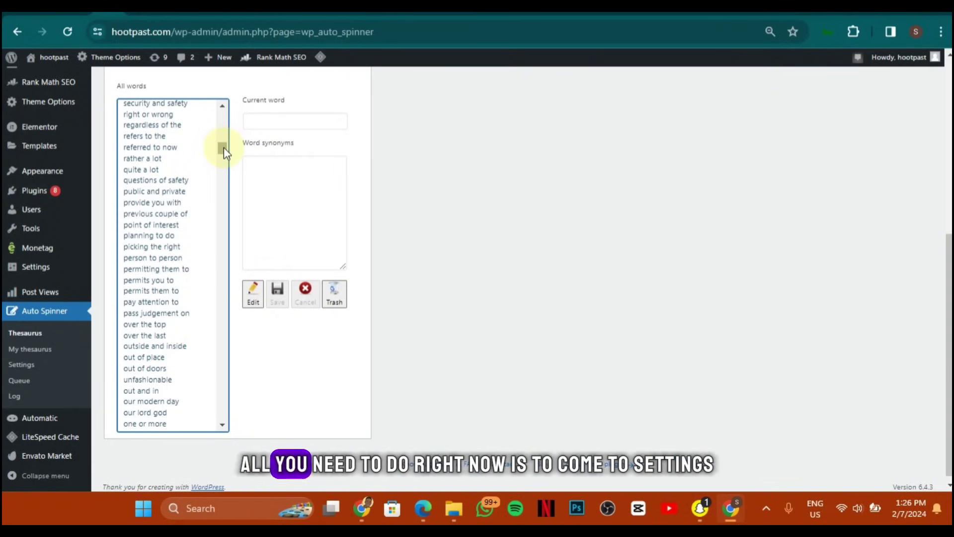
- Go to Auto Spinner Settings and view the basic options: English thesaurus with Auto spin enabled
{"action": "left_click", "coordinate": [42, 364]}
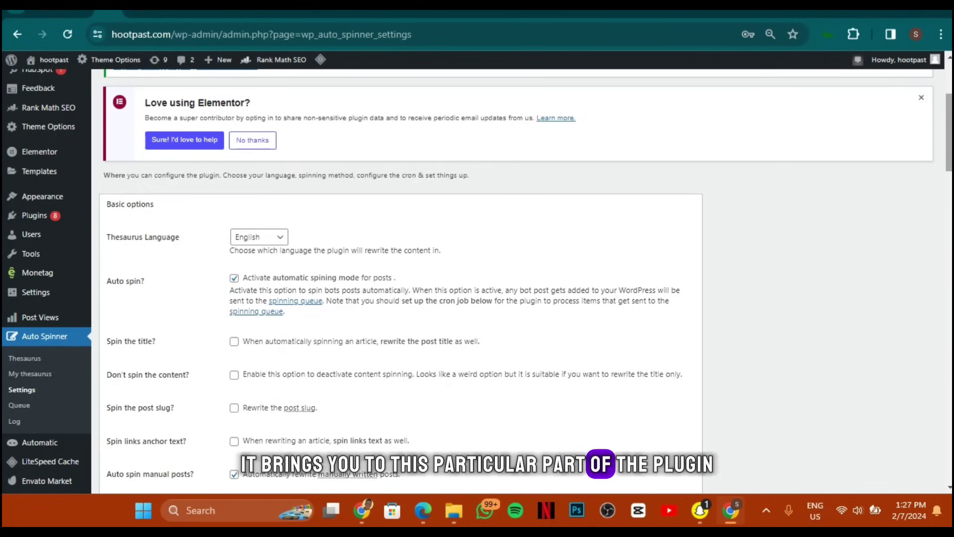
{"action": "scroll", "coordinate": [237, 216], "scroll_direction": "down", "scroll_amount": 2}
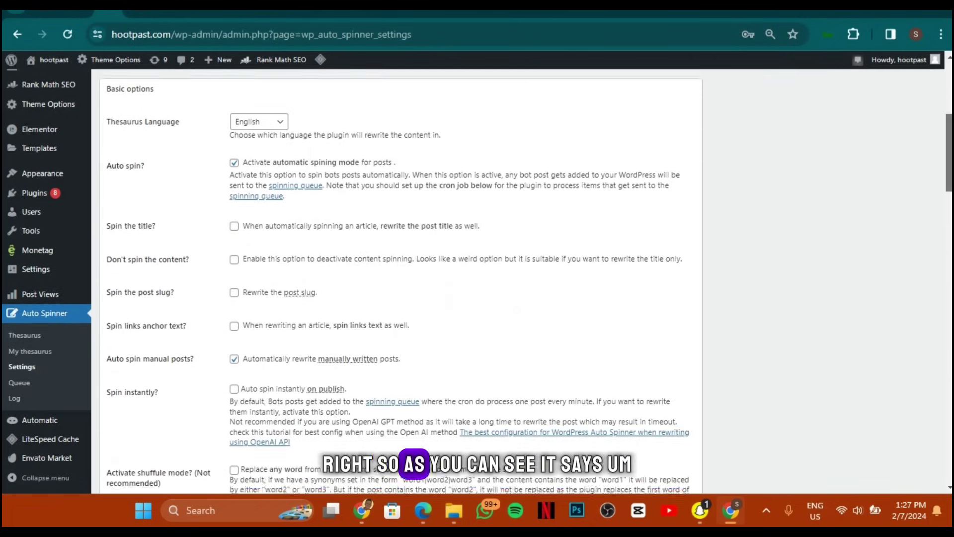
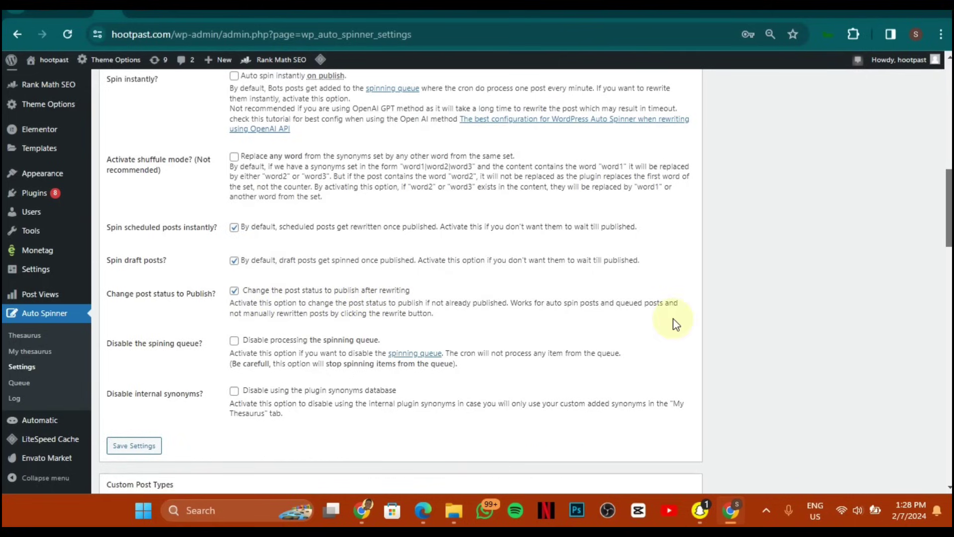
{"action": "scroll", "coordinate": [949, 197], "scroll_direction": "down", "scroll_amount": 6}
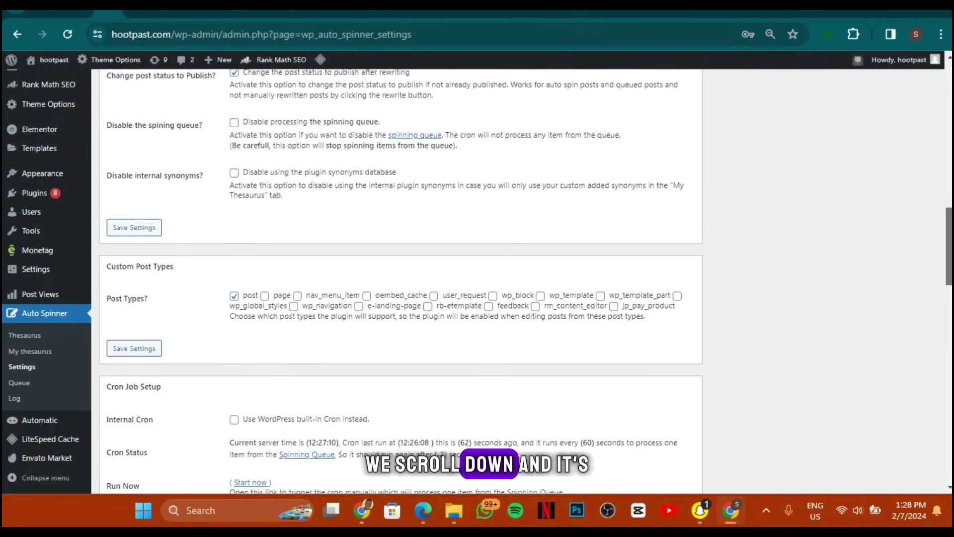
{"action": "scroll", "coordinate": [447, 305], "scroll_direction": "down", "scroll_amount": 1}
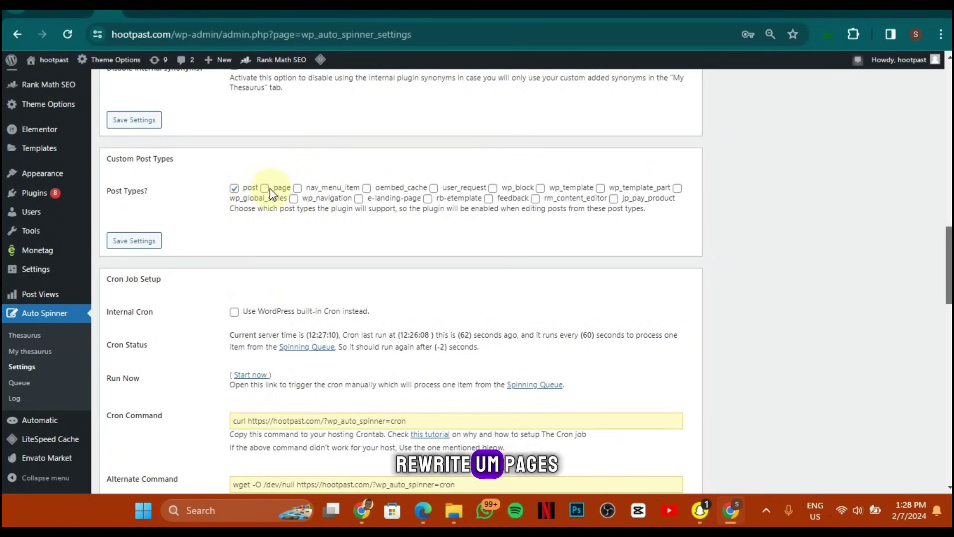
{"action": "scroll", "coordinate": [950, 257], "scroll_direction": "down", "scroll_amount": 6}
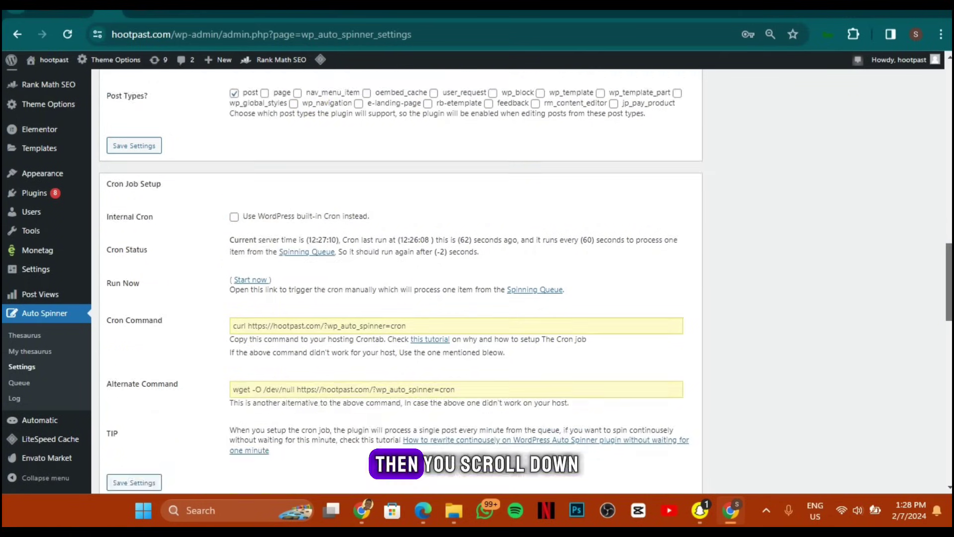
{"action": "scroll", "coordinate": [401, 281], "scroll_direction": "down", "scroll_amount": 7}
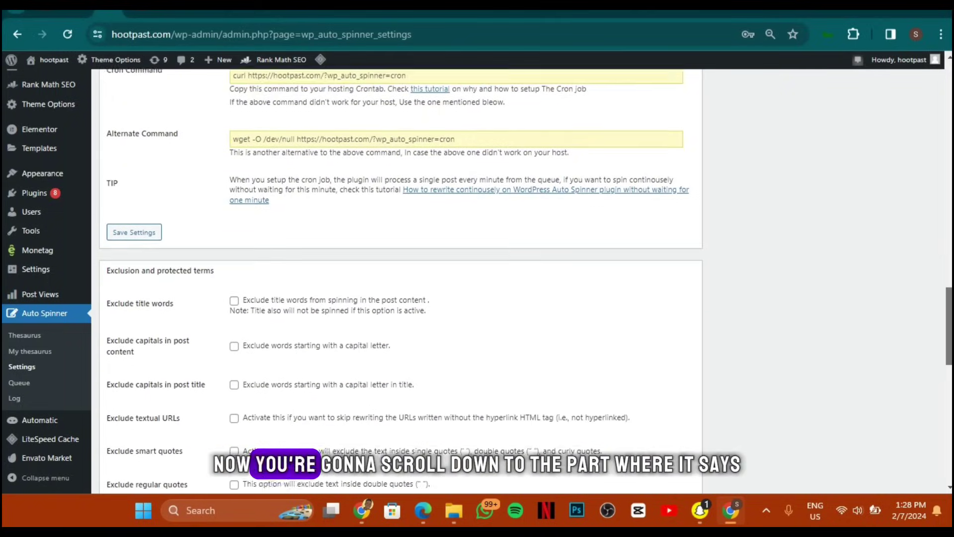
{"action": "scroll", "coordinate": [401, 281], "scroll_direction": "down", "scroll_amount": 5}
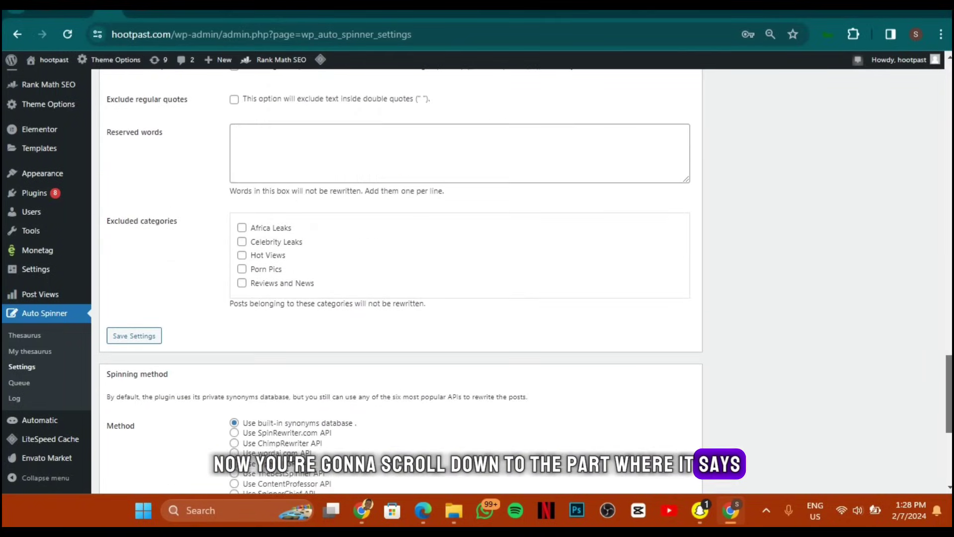
{"action": "scroll", "coordinate": [401, 281], "scroll_direction": "up", "scroll_amount": 4}
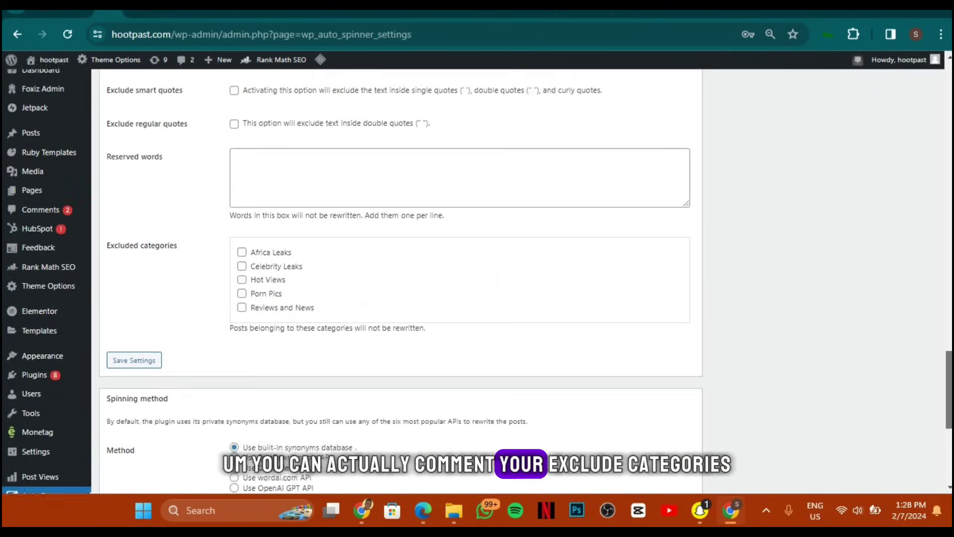
{"action": "scroll", "coordinate": [401, 280], "scroll_direction": "down", "scroll_amount": 10}
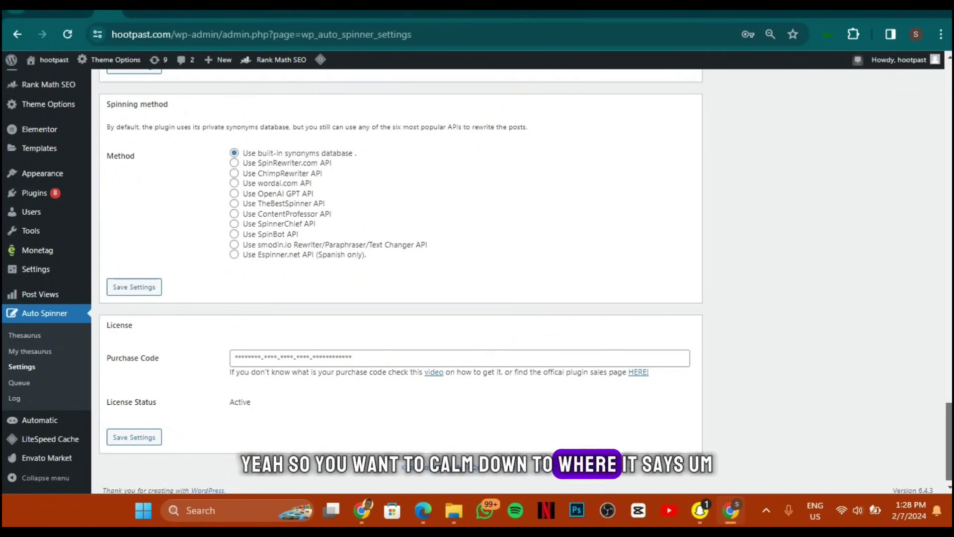
{"action": "scroll", "coordinate": [401, 280], "scroll_direction": "up", "scroll_amount": 2}
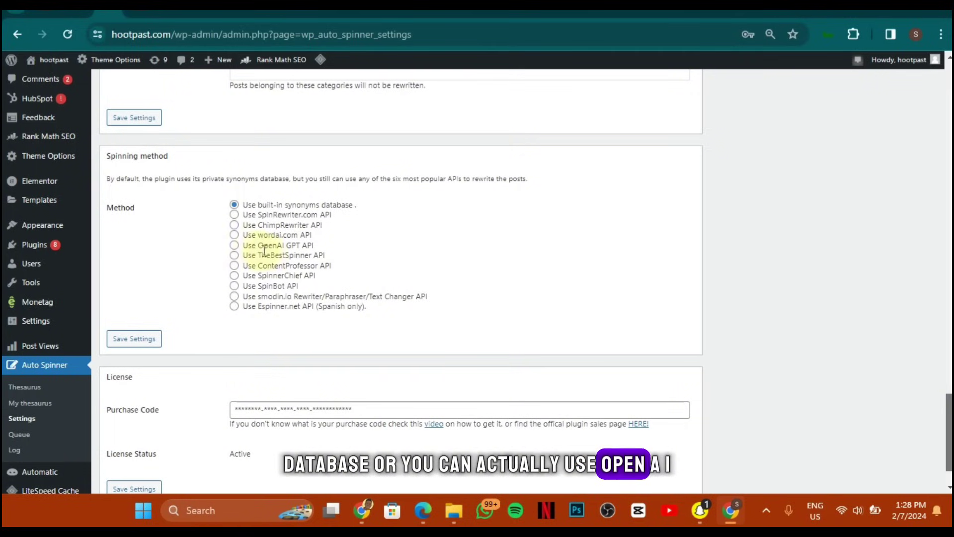
- Switch the spinning method to OpenAI GPT API, then enter and clear a test API key
{"action": "left_click", "coordinate": [235, 245]}
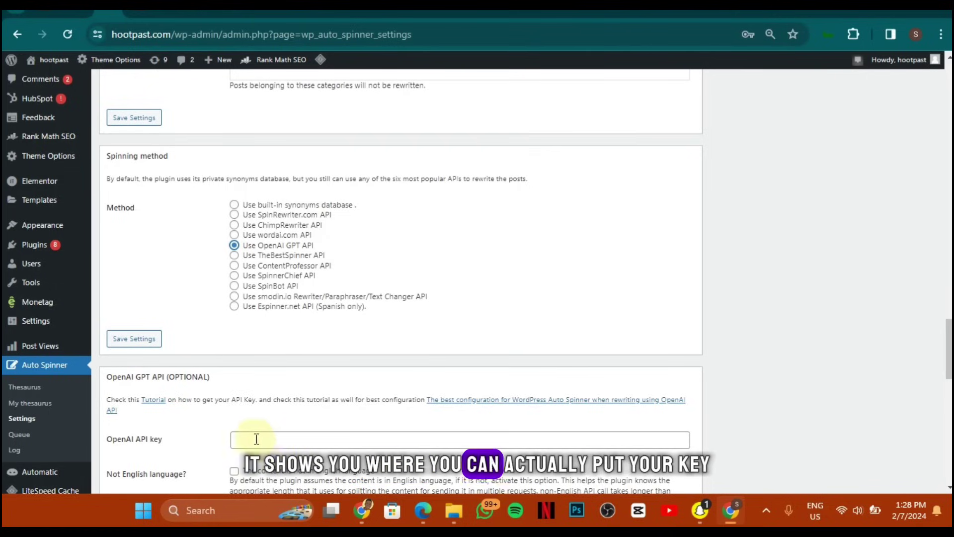
{"action": "left_click", "coordinate": [265, 441]}
{"action": "type", "text": "dy"}
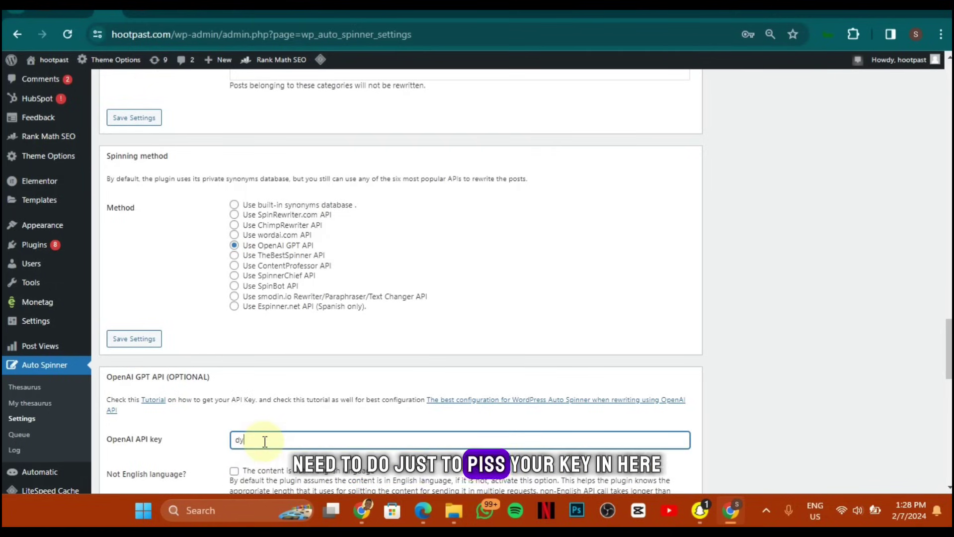
{"action": "type", "text": "dtydyfttd6767"}
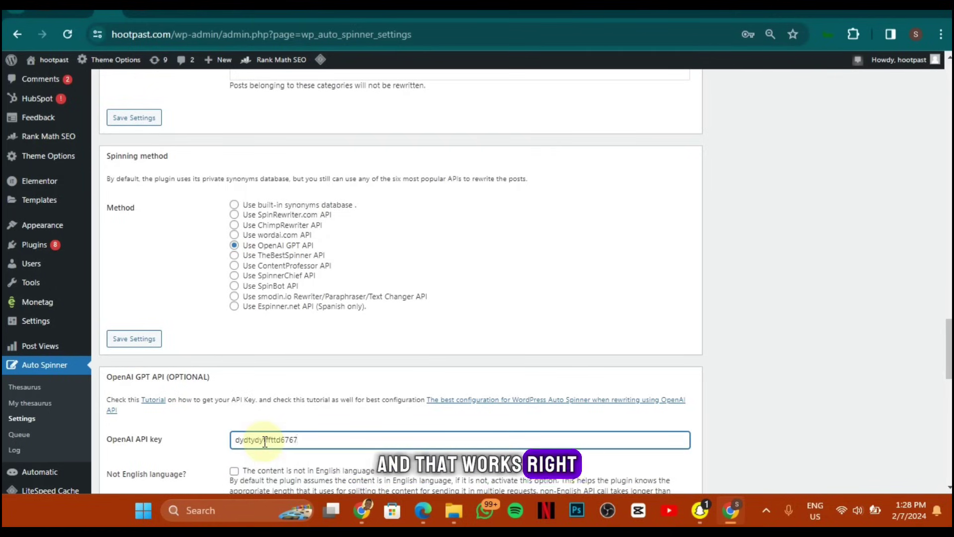
{"action": "double_click", "coordinate": [266, 441]}
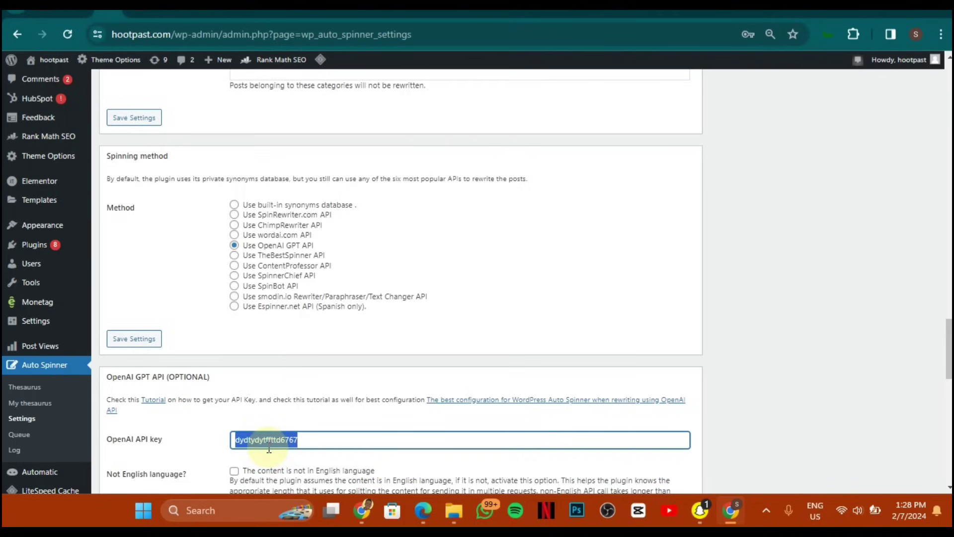
{"action": "key", "text": "BackSpace"}
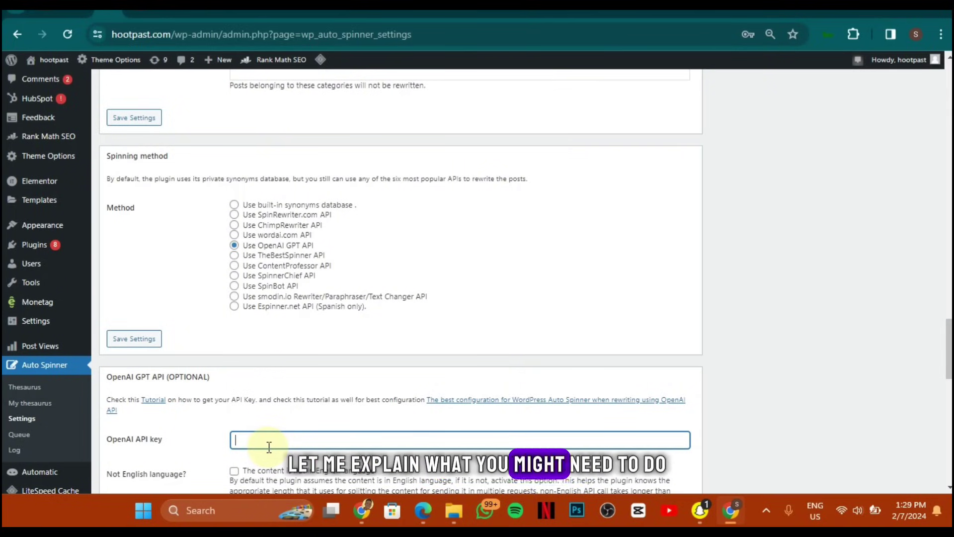
- Switch the spinning method back to 'Use built-in synonyms database' and return to Cron Job Setup
{"action": "scroll", "coordinate": [948, 348], "scroll_direction": "up", "scroll_amount": 3}
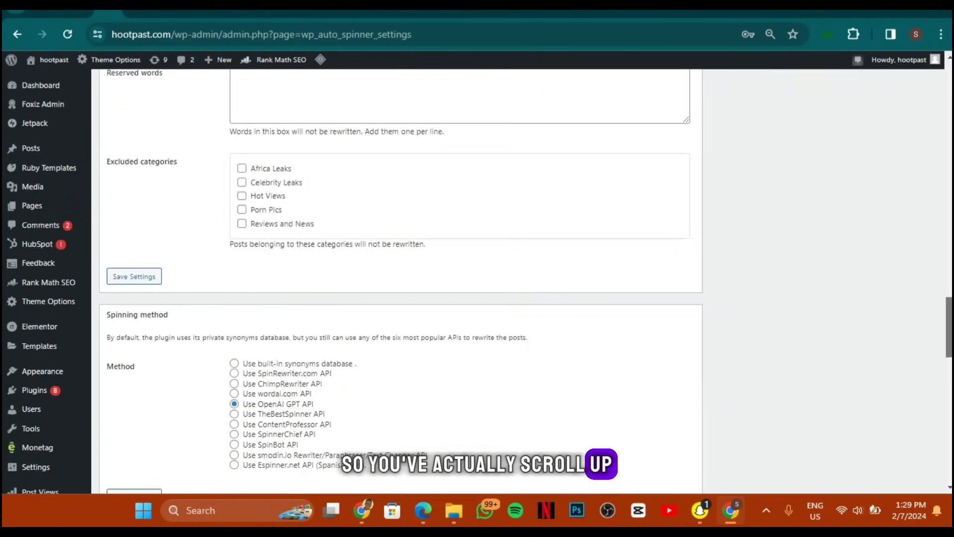
{"action": "scroll", "coordinate": [241, 171], "scroll_direction": "up", "scroll_amount": 10}
{"action": "scroll", "coordinate": [241, 171], "scroll_direction": "down", "scroll_amount": 16}
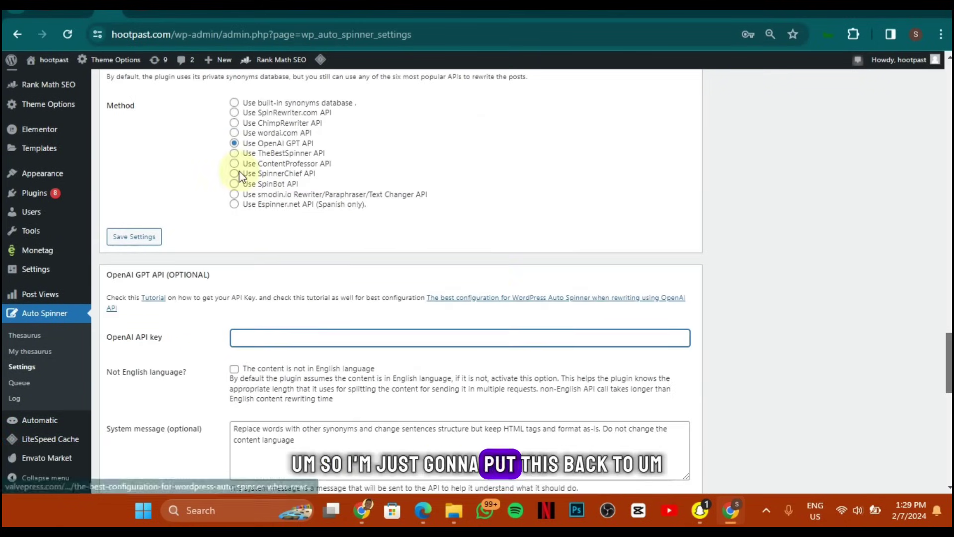
{"action": "left_click", "coordinate": [234, 103]}
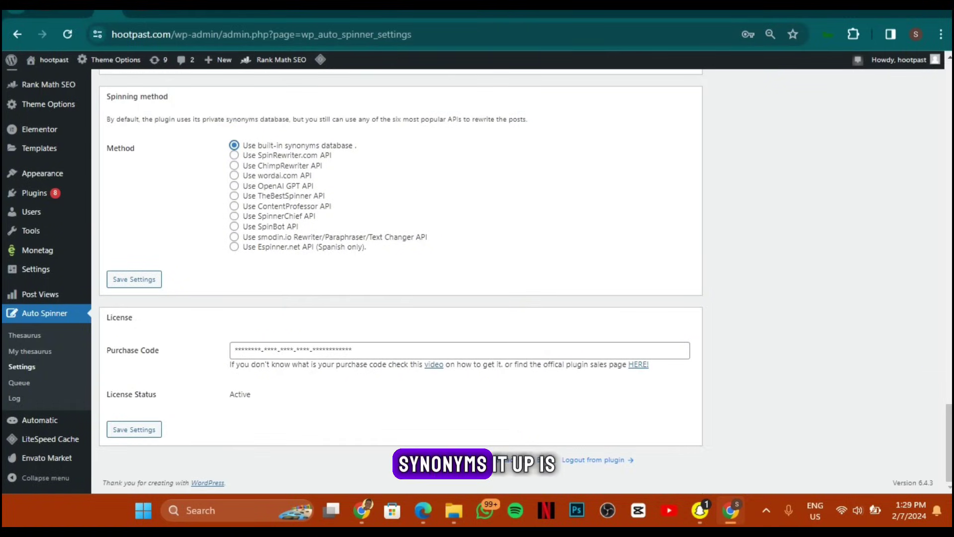
{"action": "scroll", "coordinate": [943, 323], "scroll_direction": "up", "scroll_amount": 5}
{"action": "scroll", "coordinate": [943, 323], "scroll_direction": "up", "scroll_amount": 8}
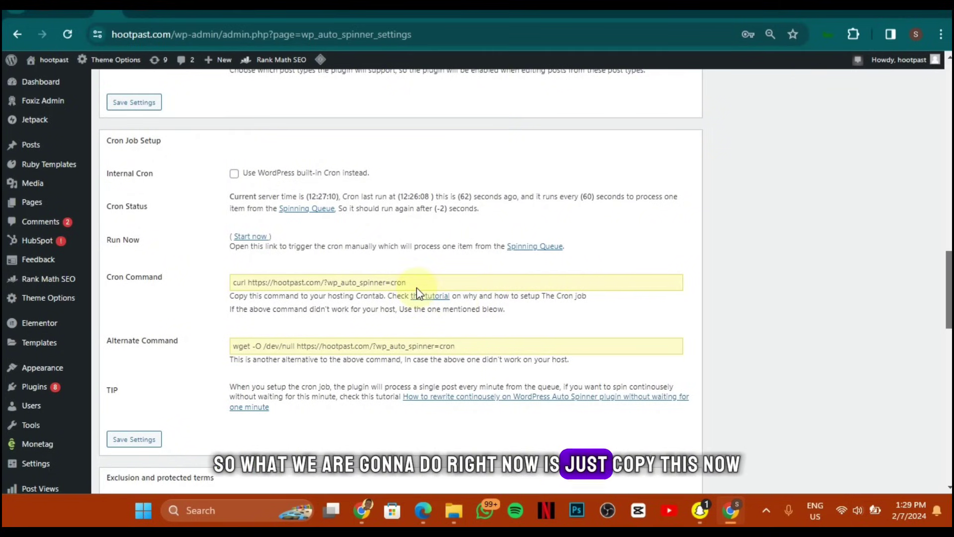
- Select the Auto Spinner curl cron command text to copy it
{"action": "left_click_drag", "start_coordinate": [248, 282], "coordinate": [454, 281]}
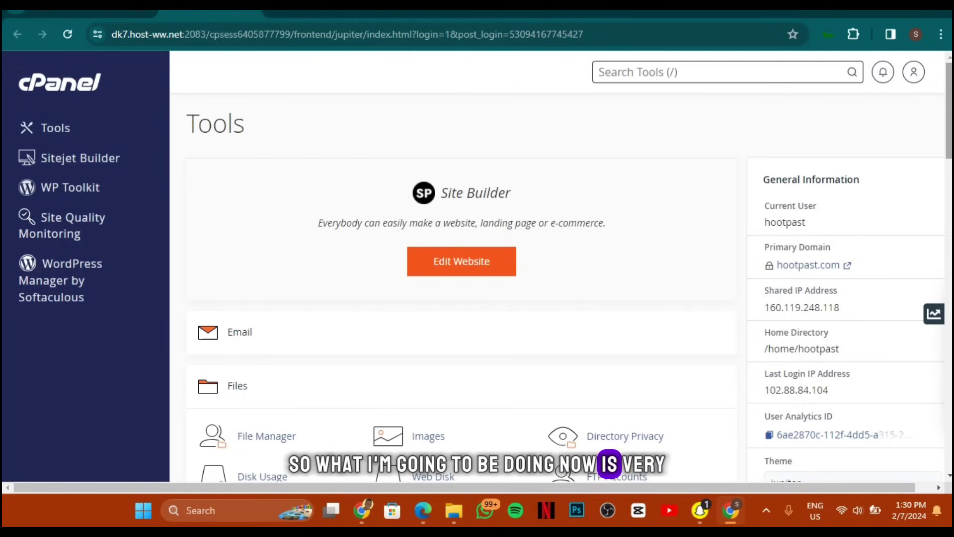
- Open Cron Jobs from the Advanced section of the cPanel Tools page
{"action": "scroll", "coordinate": [462, 284], "scroll_direction": "down", "scroll_amount": 6}
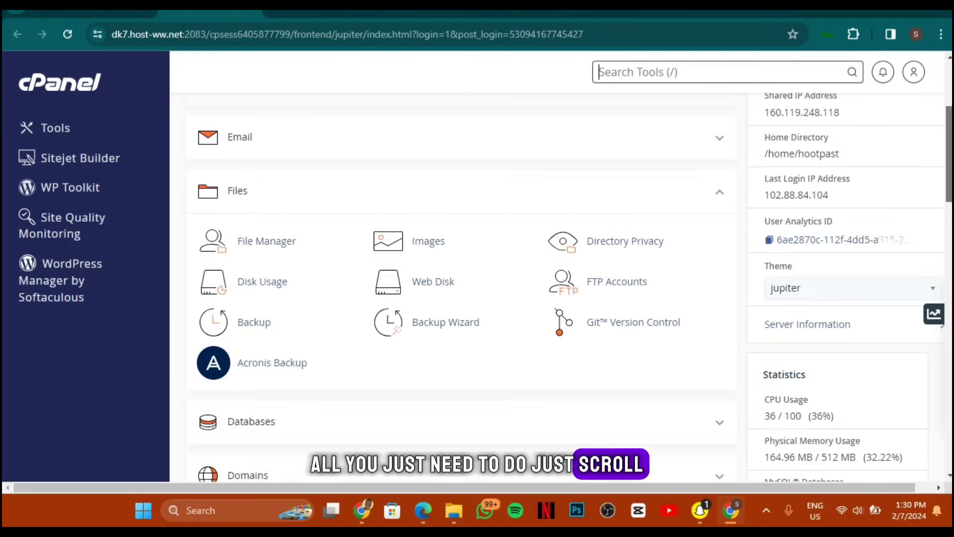
{"action": "scroll", "coordinate": [462, 283], "scroll_direction": "down", "scroll_amount": 14}
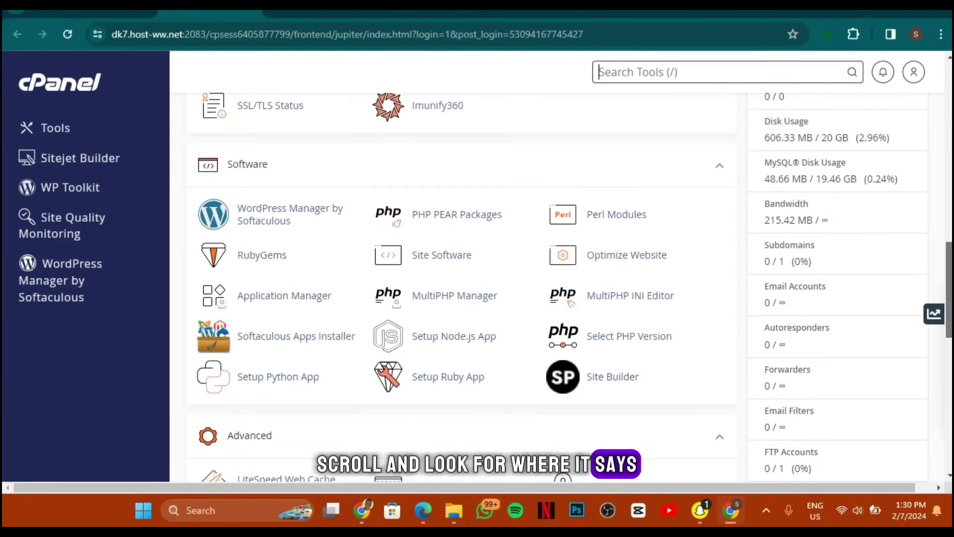
{"action": "scroll", "coordinate": [261, 202], "scroll_direction": "down", "scroll_amount": 1}
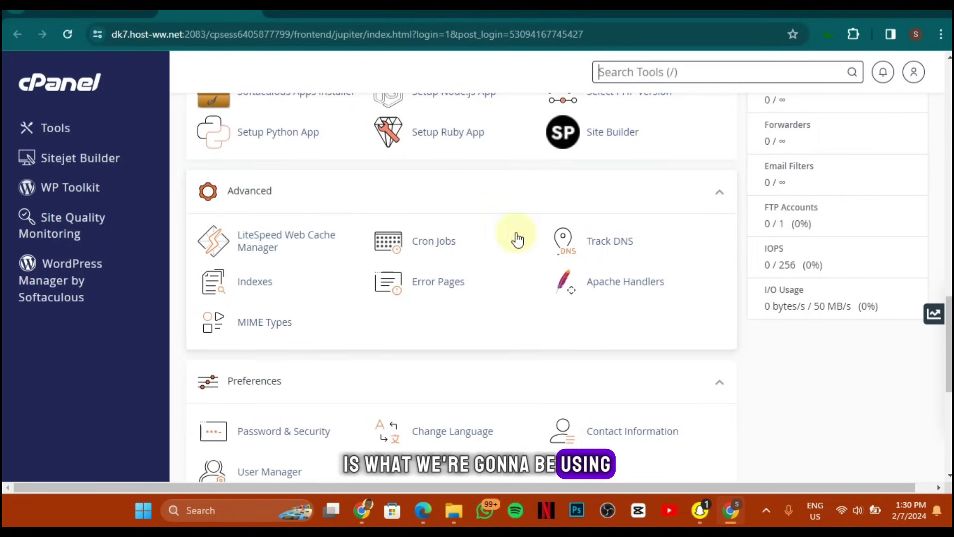
{"action": "left_click", "coordinate": [431, 242]}
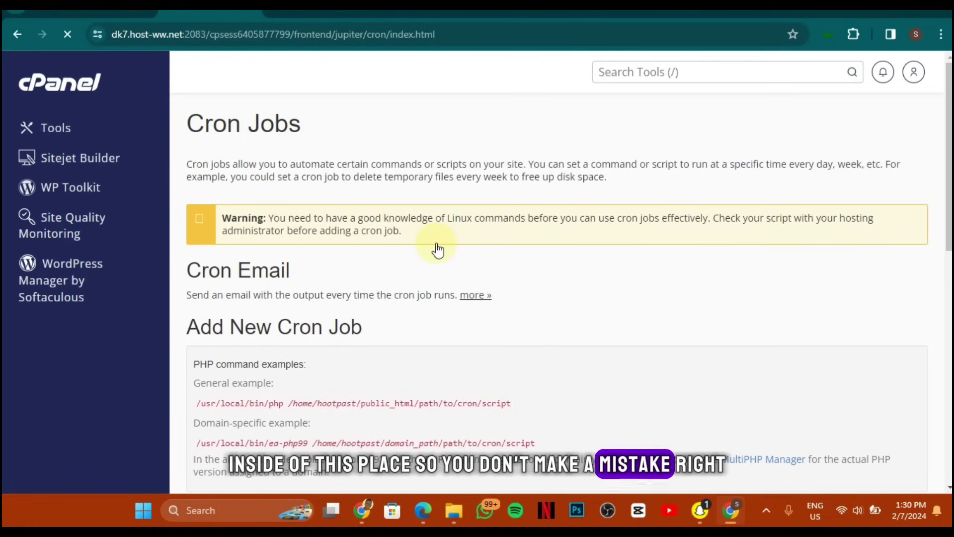
- Set the new cron job's Common Settings to Once Per Minute
{"action": "scroll", "coordinate": [538, 194], "scroll_direction": "down", "scroll_amount": 4}
{"action": "scroll", "coordinate": [539, 193], "scroll_direction": "up", "scroll_amount": 2}
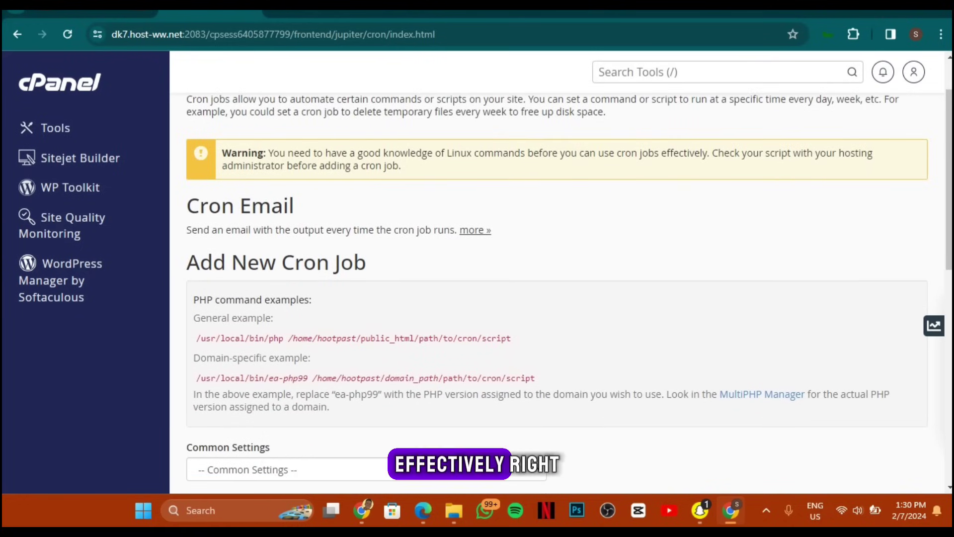
{"action": "scroll", "coordinate": [557, 293], "scroll_direction": "down", "scroll_amount": 3}
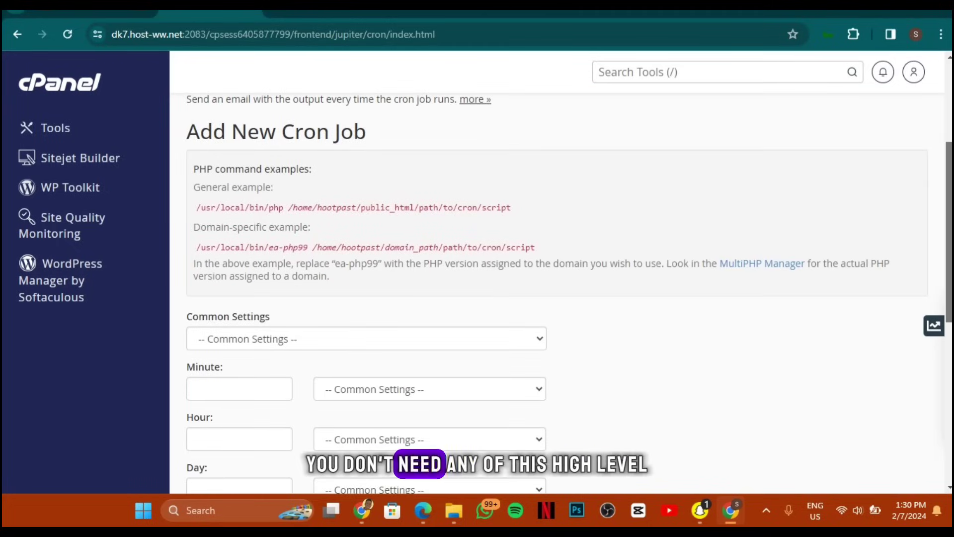
{"action": "scroll", "coordinate": [557, 293], "scroll_direction": "down", "scroll_amount": 1}
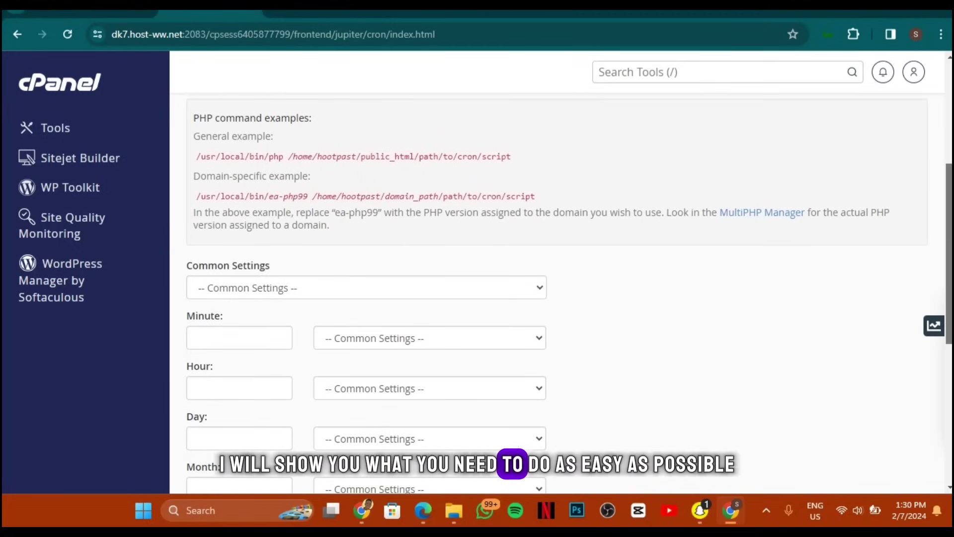
{"action": "left_click", "coordinate": [484, 289]}
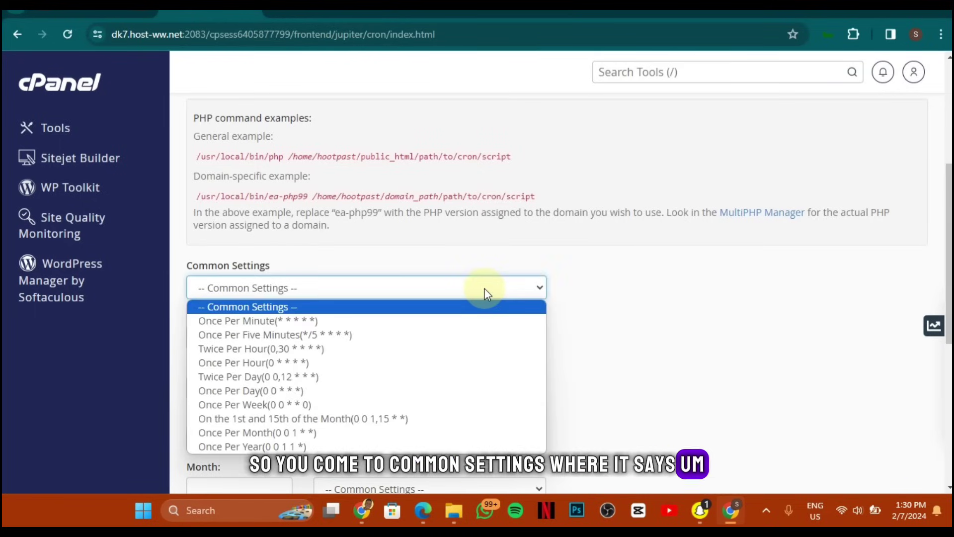
{"action": "left_click", "coordinate": [283, 321]}
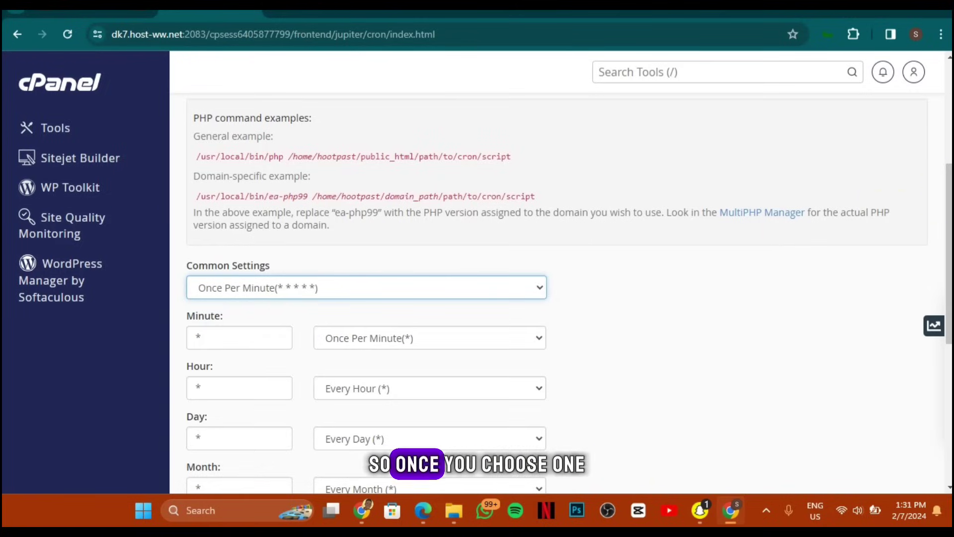
- Clear the existing text from the cron job's Command field
{"action": "scroll", "coordinate": [369, 148], "scroll_direction": "down", "scroll_amount": 4}
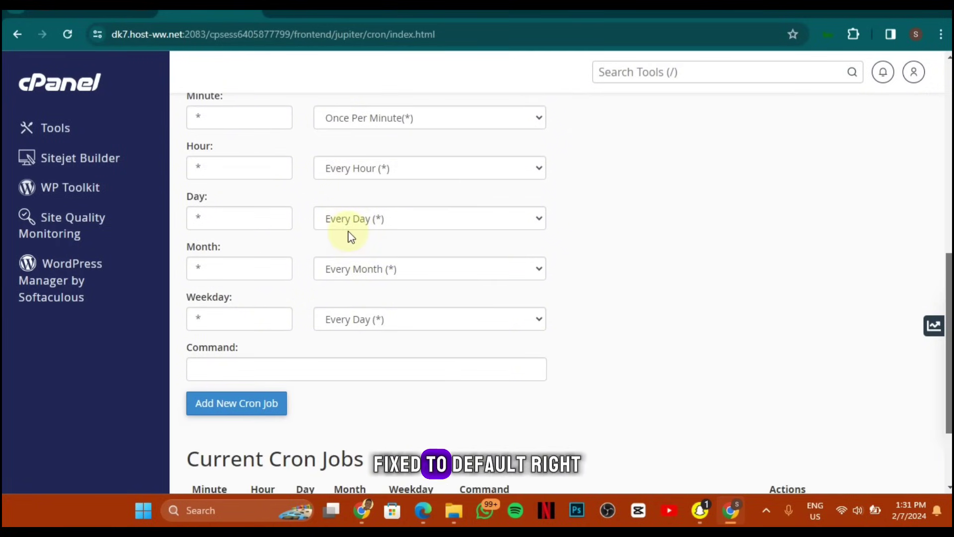
{"action": "left_click", "coordinate": [307, 371]}
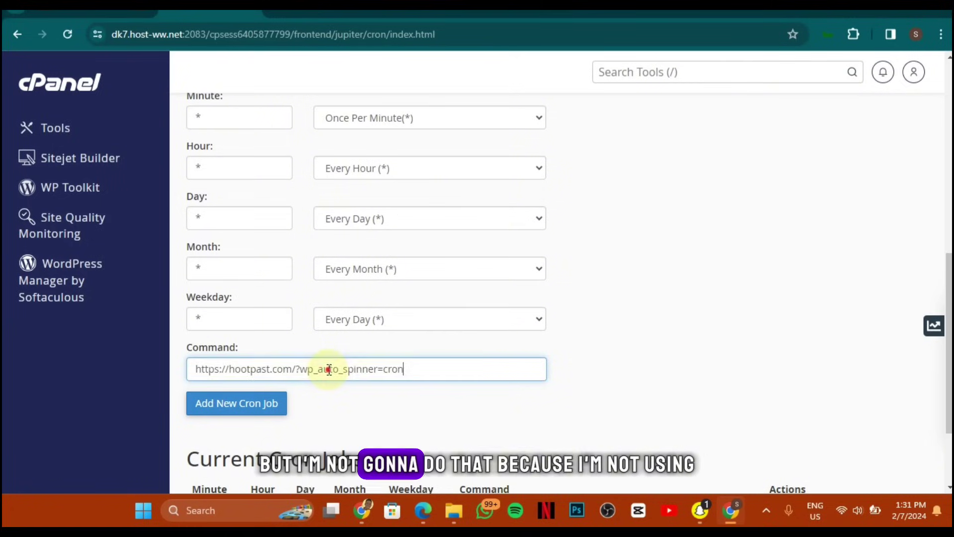
{"action": "triple_click", "coordinate": [328, 369]}
{"action": "key", "text": "BackSpace"}
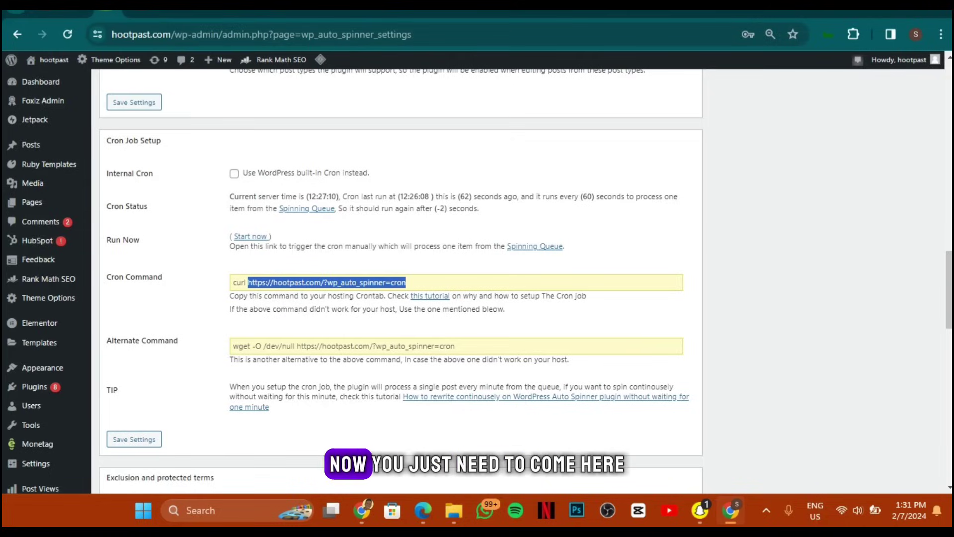
- Scroll through the Auto Spinner Cron Job Setup and post-spinning settings to review them
{"action": "scroll", "coordinate": [950, 277], "scroll_direction": "down", "scroll_amount": 10}
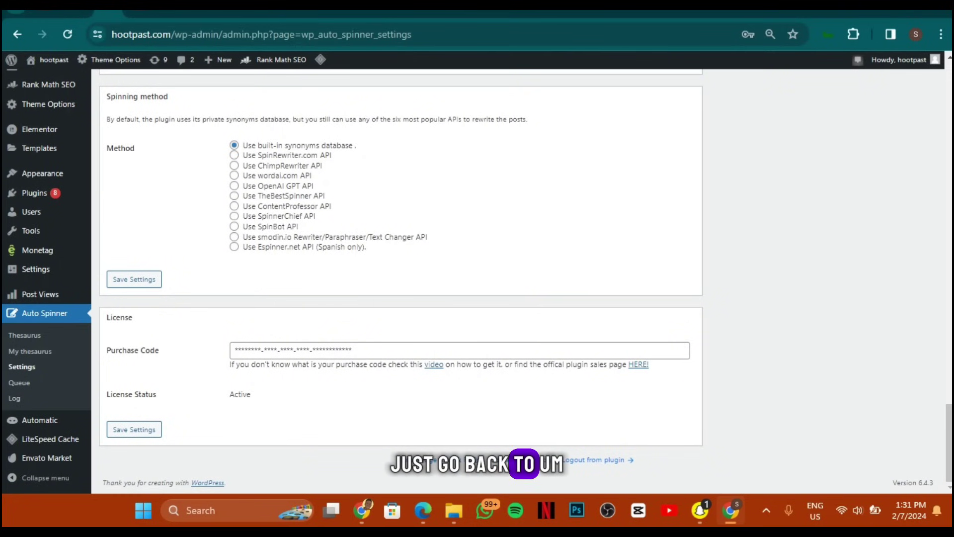
{"action": "scroll", "coordinate": [522, 278], "scroll_direction": "up", "scroll_amount": 20}
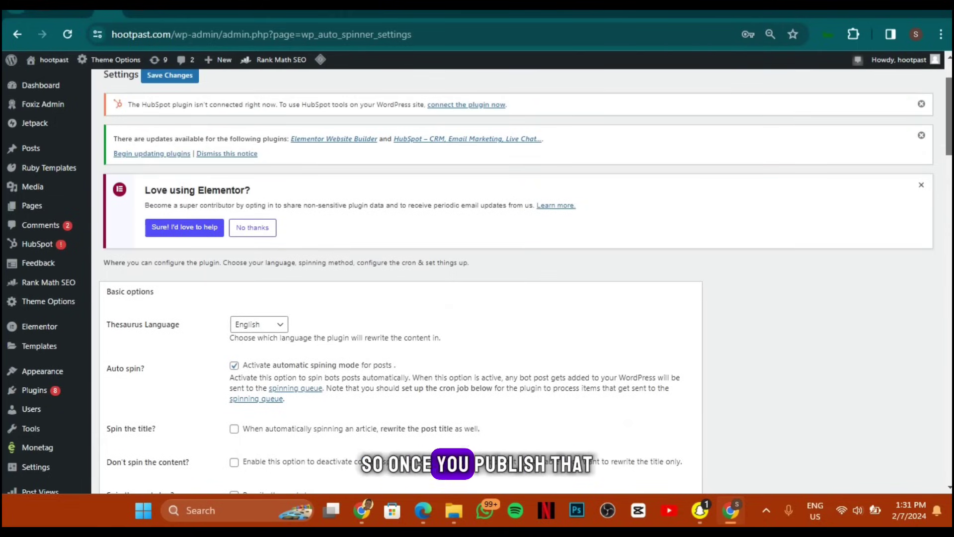
{"action": "scroll", "coordinate": [522, 278], "scroll_direction": "down", "scroll_amount": 20}
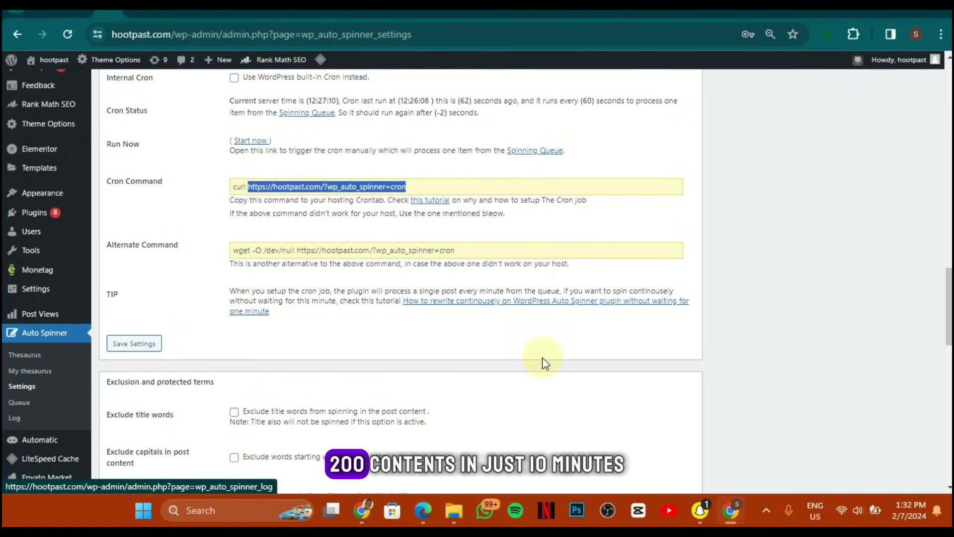
{"action": "scroll", "coordinate": [543, 362], "scroll_direction": "up", "scroll_amount": 3}
{"action": "scroll", "coordinate": [397, 278], "scroll_direction": "up", "scroll_amount": 15}
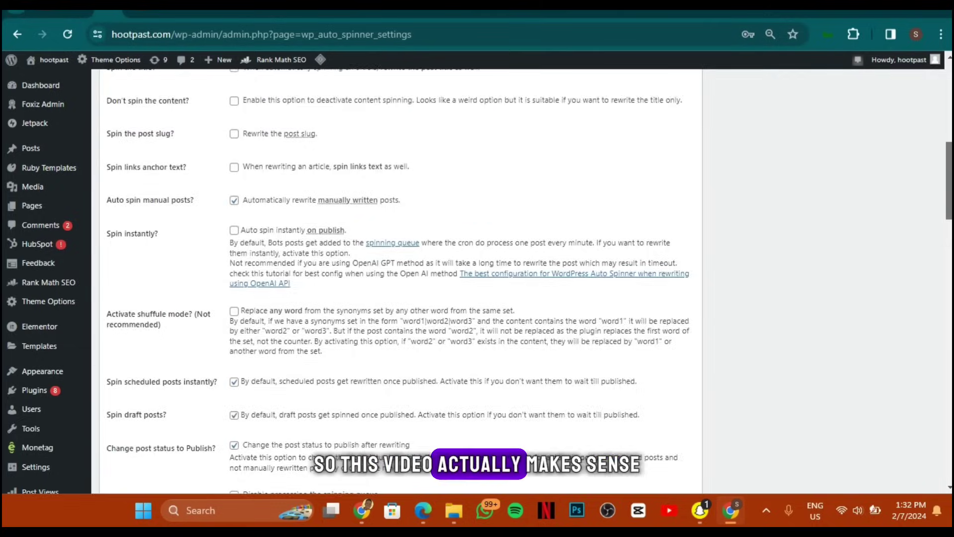